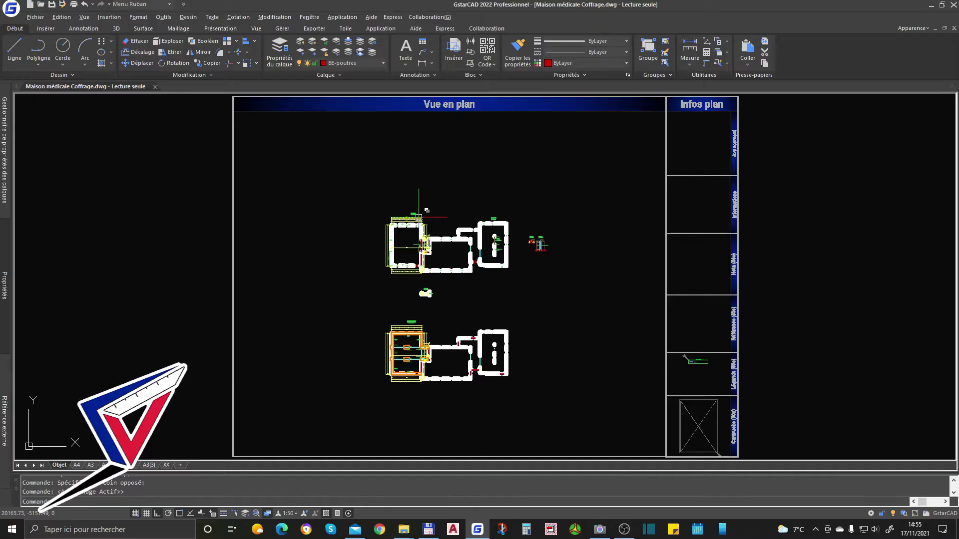
- Zoom to the PH RDC title and top dimension chain, then show the annotation scale list
{"action": "scroll", "coordinate": [485, 256], "scroll_direction": "up", "scroll_amount": 5}
{"action": "scroll", "coordinate": [485, 255], "scroll_direction": "up", "scroll_amount": 2}
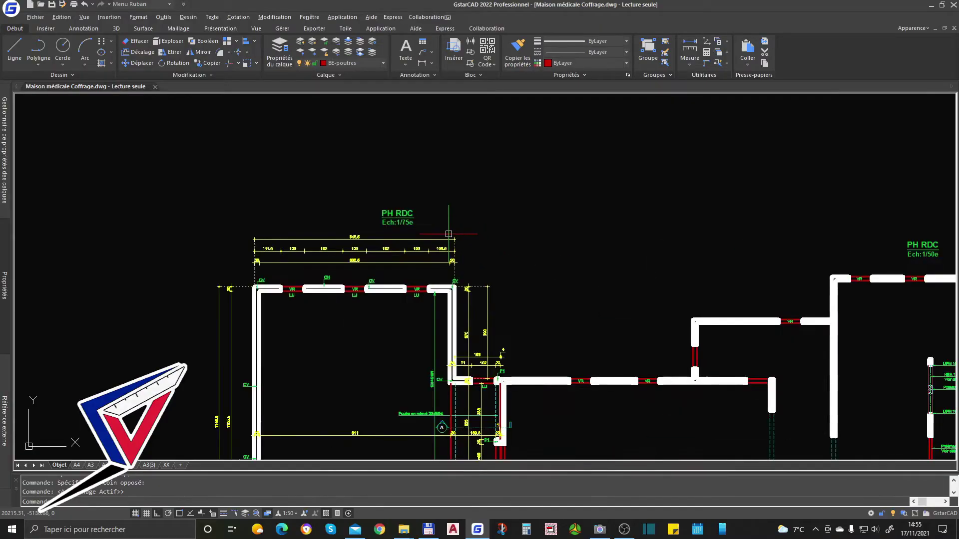
{"action": "scroll", "coordinate": [472, 230], "scroll_direction": "up", "scroll_amount": 2}
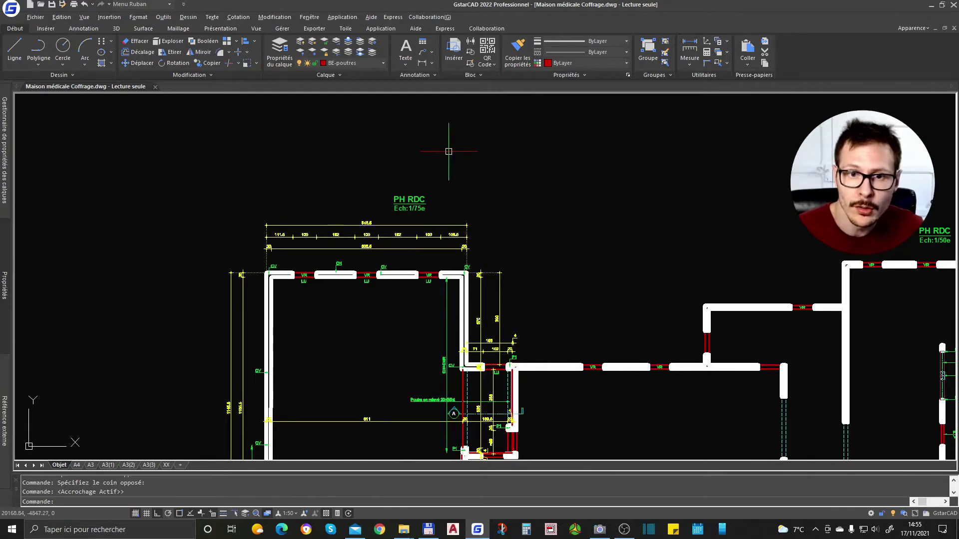
{"action": "scroll", "coordinate": [450, 150], "scroll_direction": "down", "scroll_amount": 4}
{"action": "scroll", "coordinate": [475, 220], "scroll_direction": "up", "scroll_amount": 2}
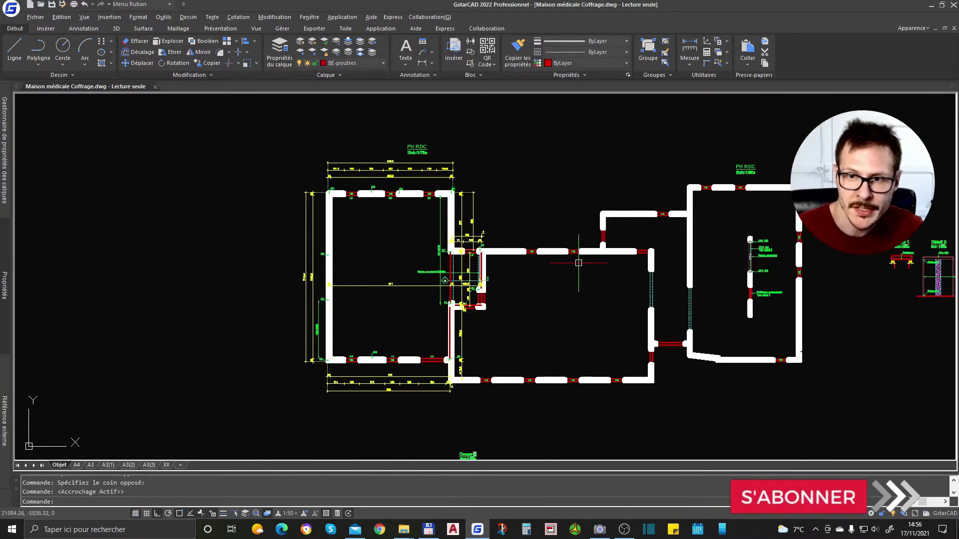
{"action": "scroll", "coordinate": [445, 150], "scroll_direction": "up", "scroll_amount": 4}
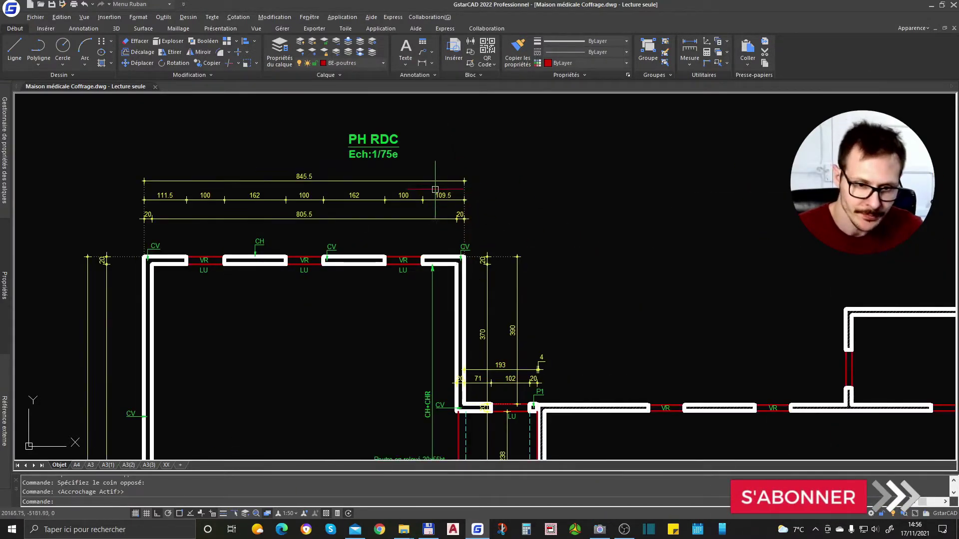
{"action": "left_click", "coordinate": [295, 514]}
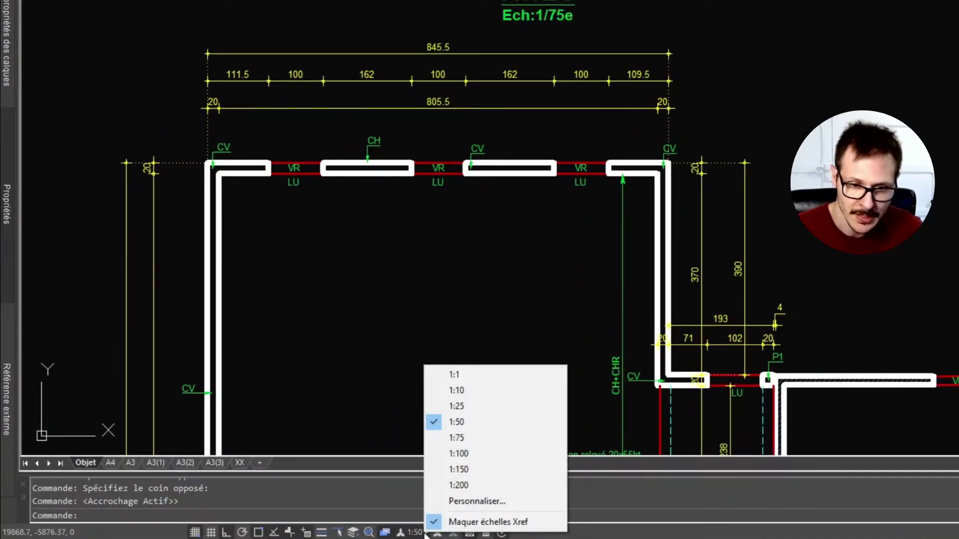
- Reopen the 1:50 annotation scale list and choose Personnaliser... to edit it
{"action": "left_click", "coordinate": [424, 533]}
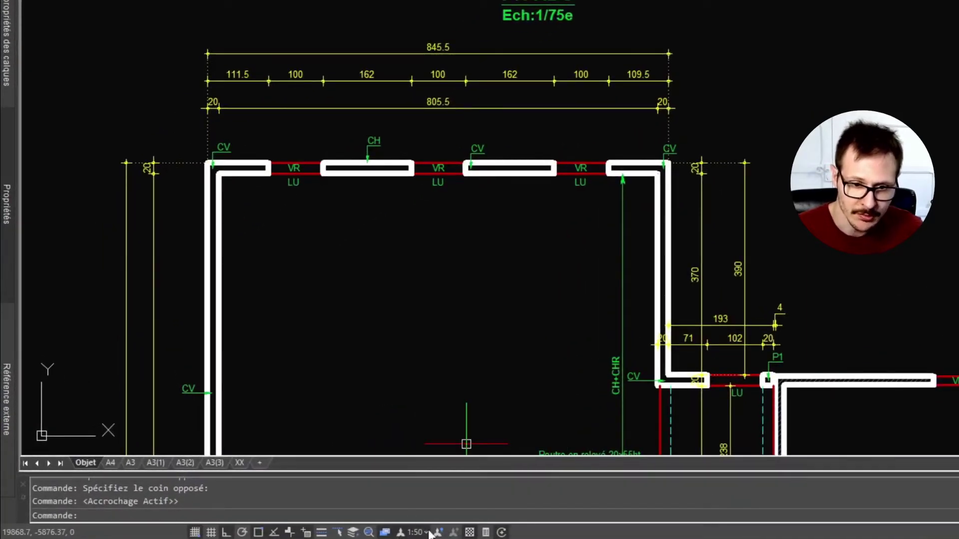
{"action": "left_click", "coordinate": [427, 533]}
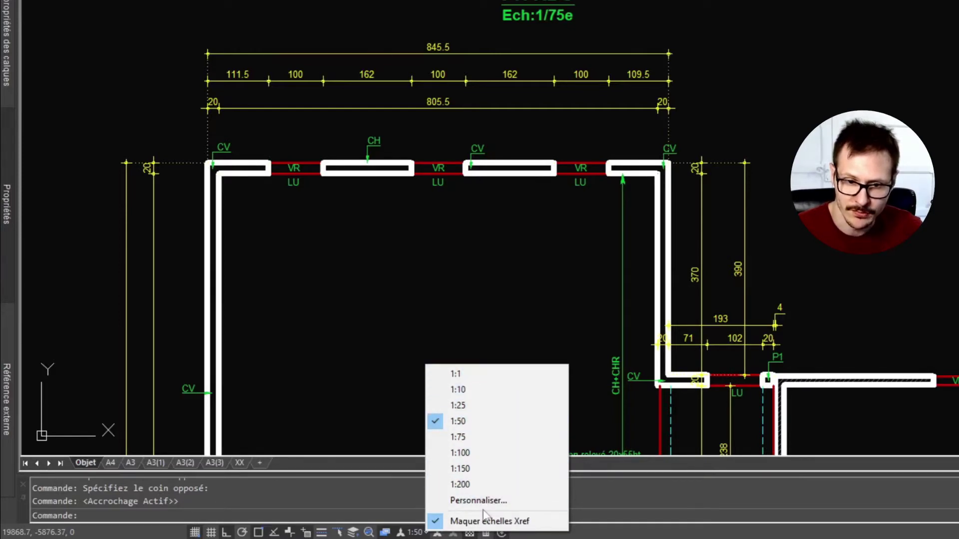
{"action": "left_click", "coordinate": [479, 501]}
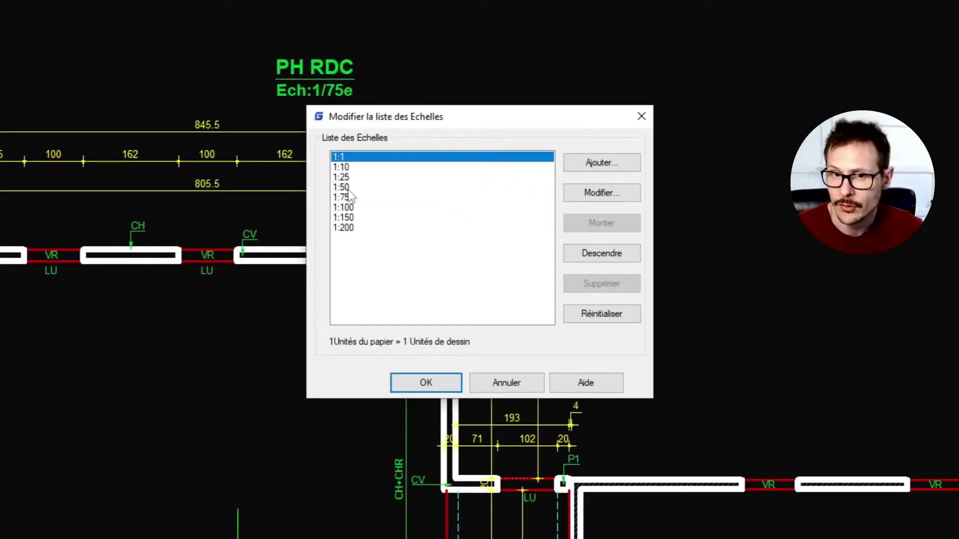
- Add a 1:20 scale with drawing units 2, move it below 1:10, and save the list
{"action": "left_click", "coordinate": [348, 189]}
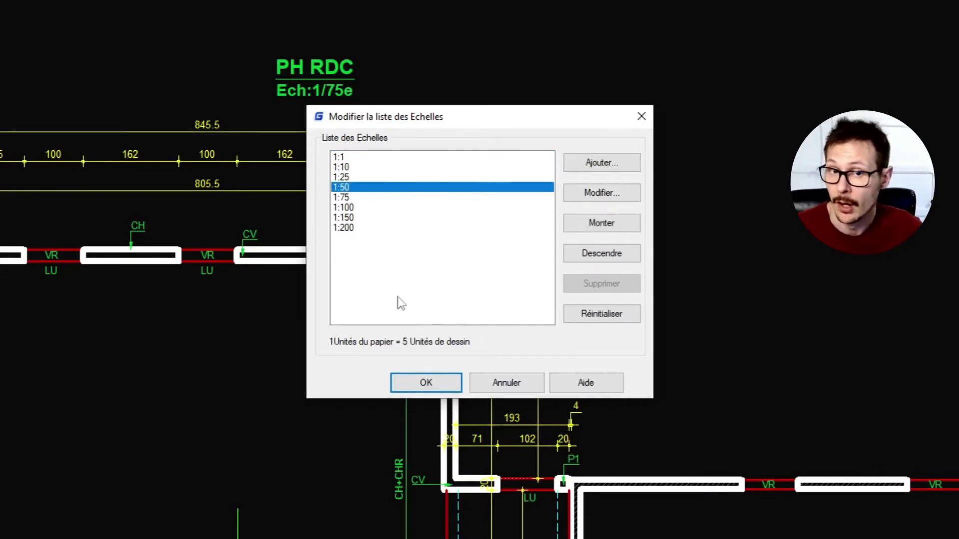
{"action": "left_click", "coordinate": [349, 158]}
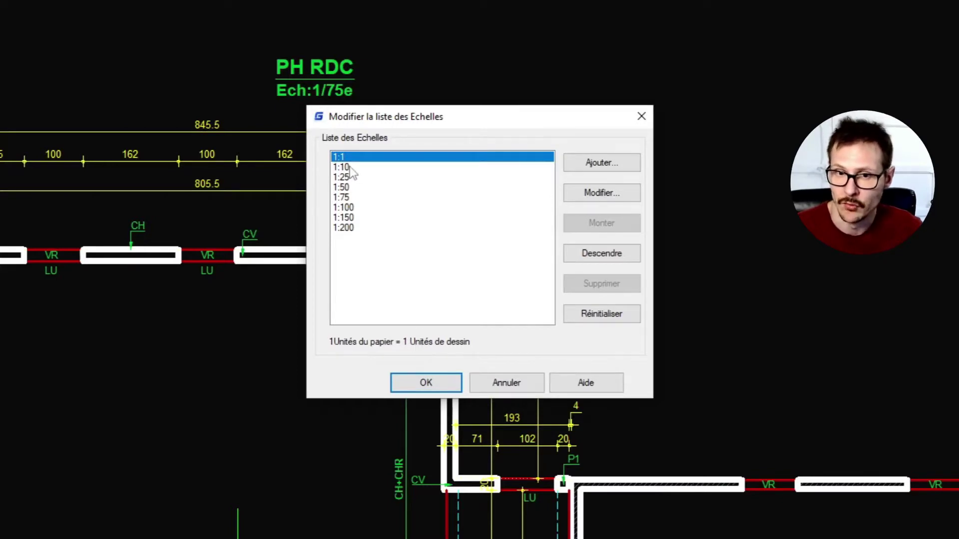
{"action": "left_click", "coordinate": [608, 167]}
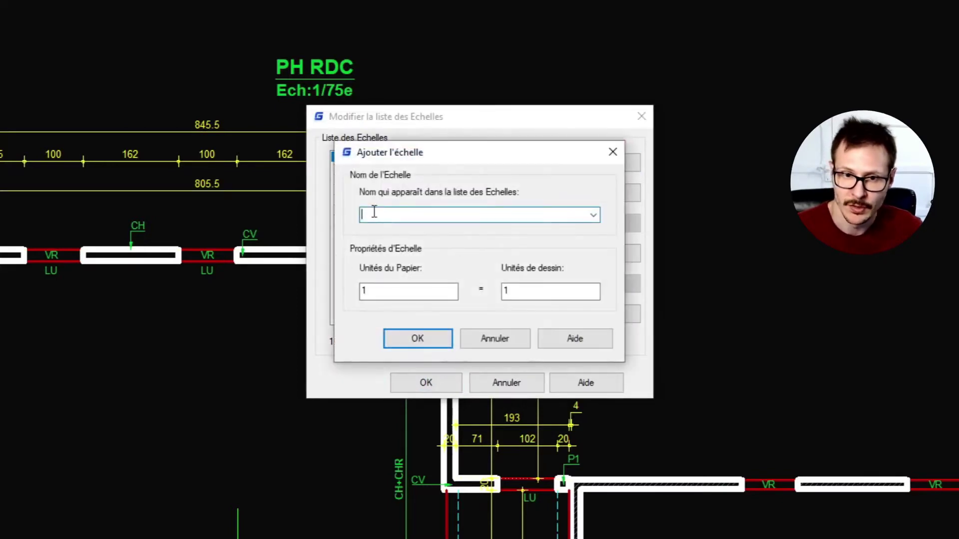
{"action": "type", "text": "1:20"}
{"action": "double_click", "coordinate": [598, 292]}
{"action": "type", "text": "2"}
{"action": "left_click", "coordinate": [440, 339]}
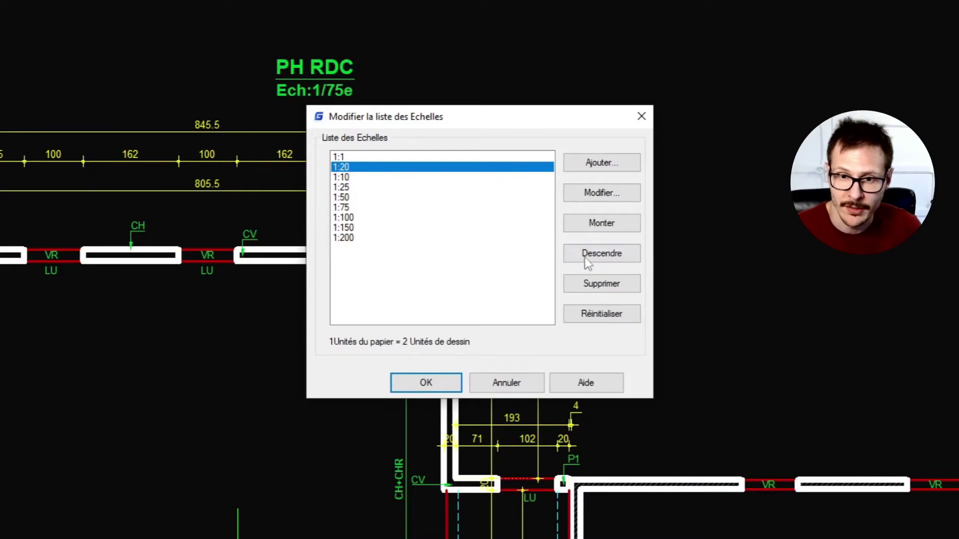
{"action": "left_click", "coordinate": [607, 257]}
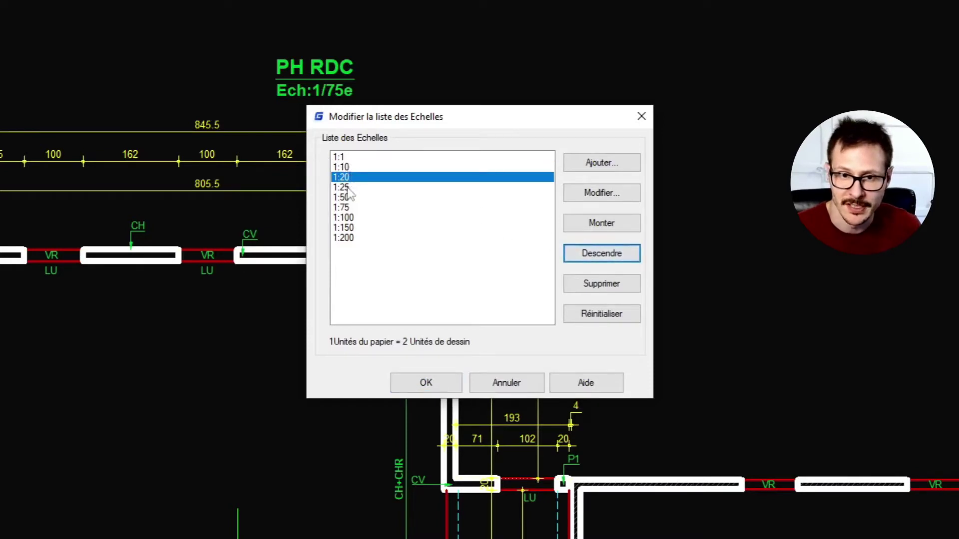
{"action": "left_click", "coordinate": [427, 384]}
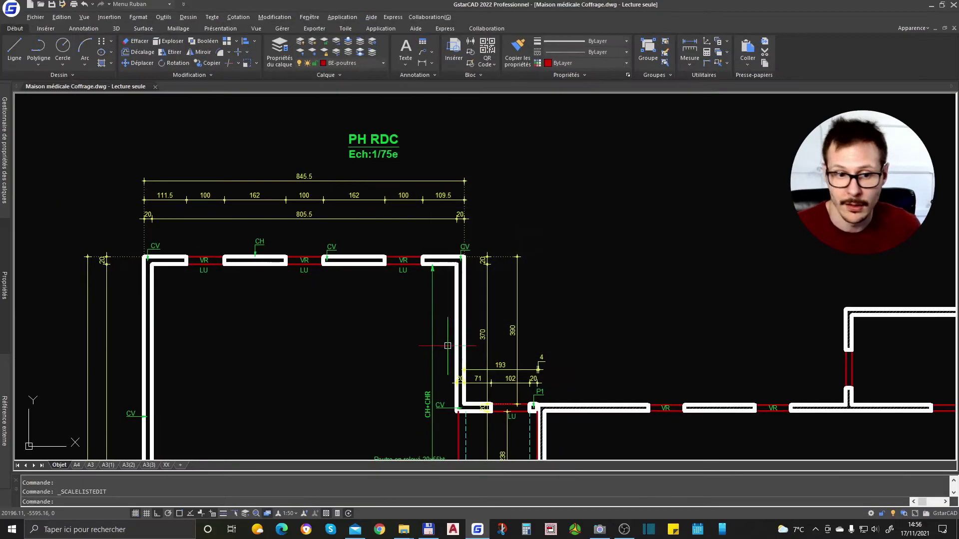
{"action": "left_click", "coordinate": [295, 513]}
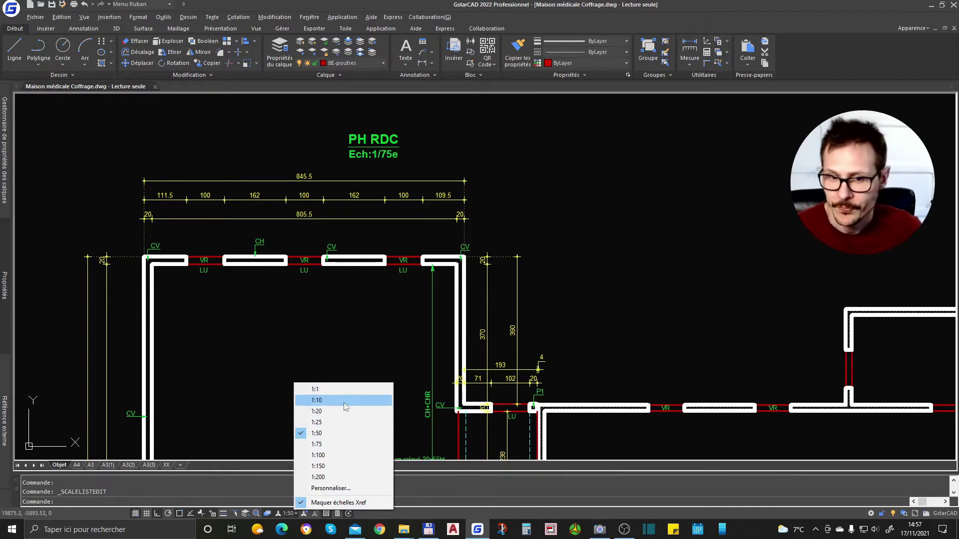
{"action": "key", "text": "Escape"}
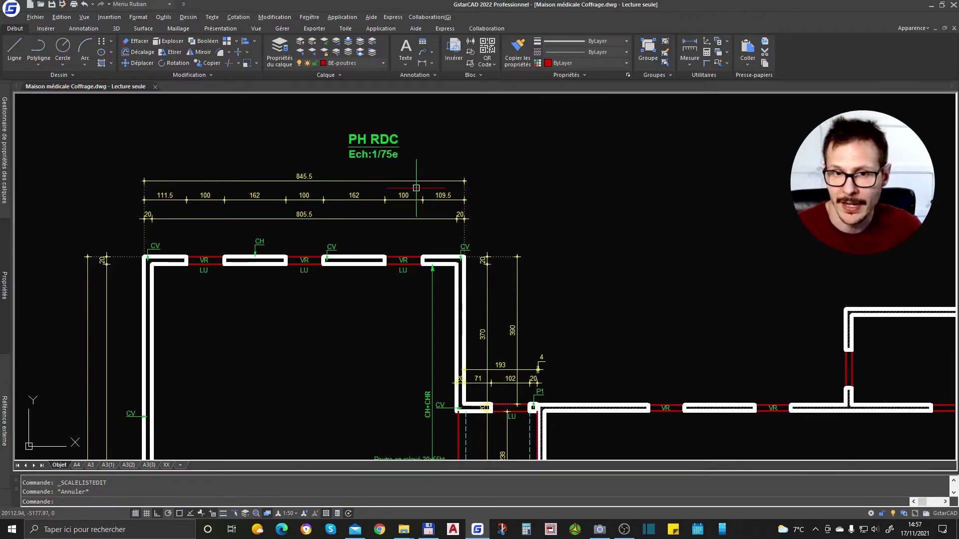
{"action": "scroll", "coordinate": [416, 188], "scroll_direction": "down", "scroll_amount": 1}
{"action": "scroll", "coordinate": [424, 190], "scroll_direction": "down", "scroll_amount": 5}
{"action": "scroll", "coordinate": [438, 191], "scroll_direction": "up", "scroll_amount": 4}
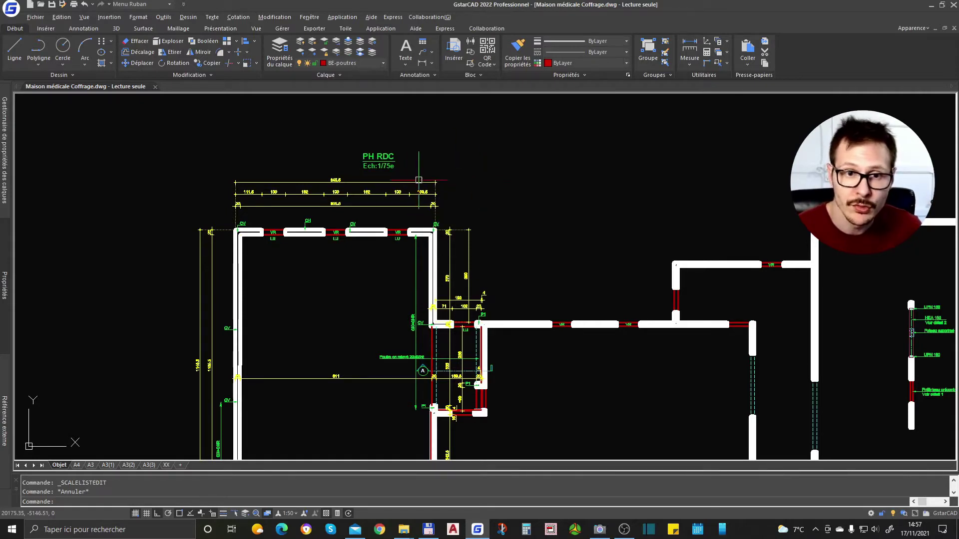
{"action": "left_click", "coordinate": [327, 183]}
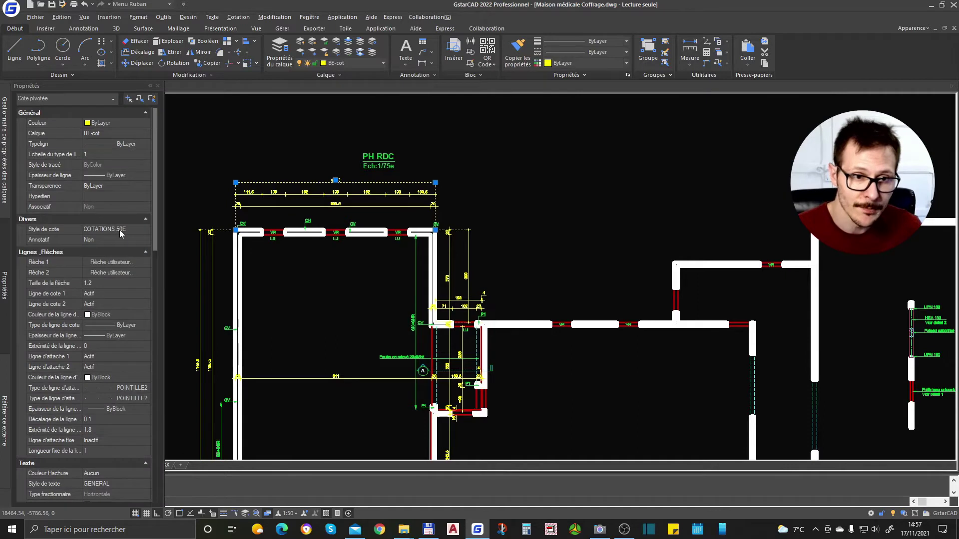
{"action": "left_click", "coordinate": [120, 230]}
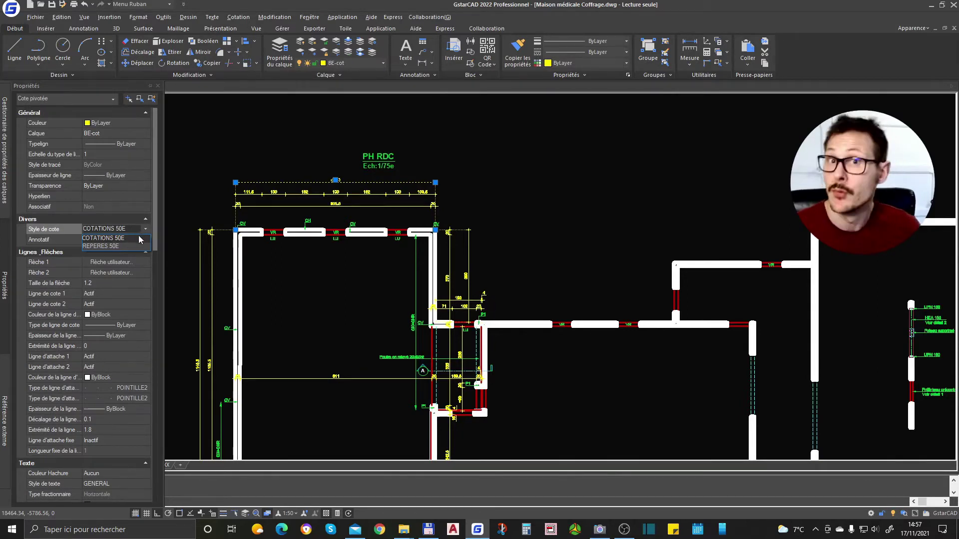
{"action": "key", "text": "Escape"}
{"action": "key", "text": "Escape"}
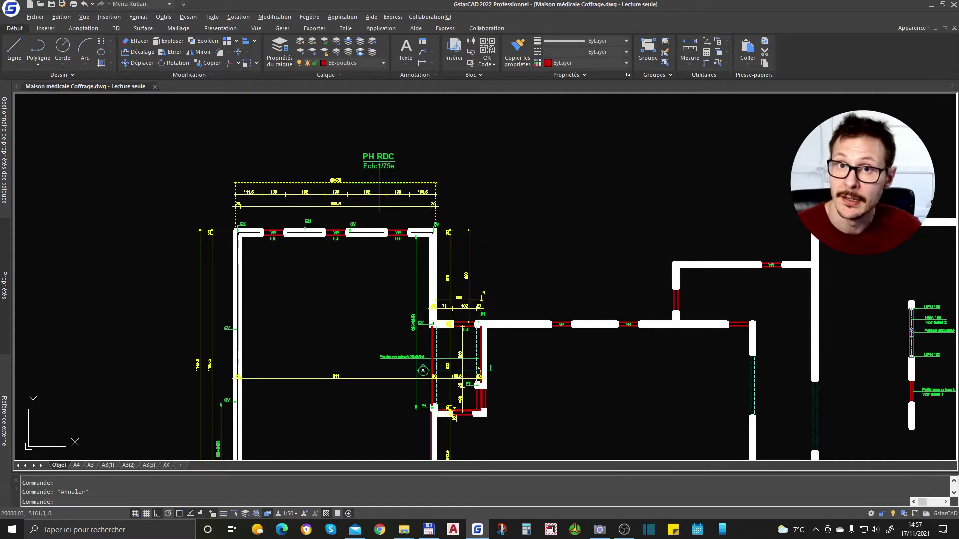
{"action": "scroll", "coordinate": [361, 183], "scroll_direction": "up", "scroll_amount": 4}
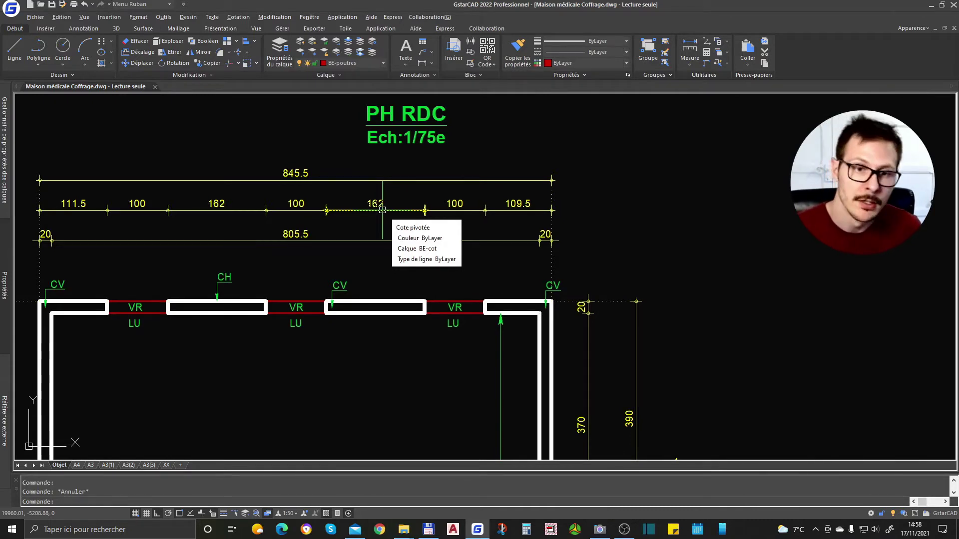
{"action": "scroll", "coordinate": [382, 209], "scroll_direction": "down", "scroll_amount": 6}
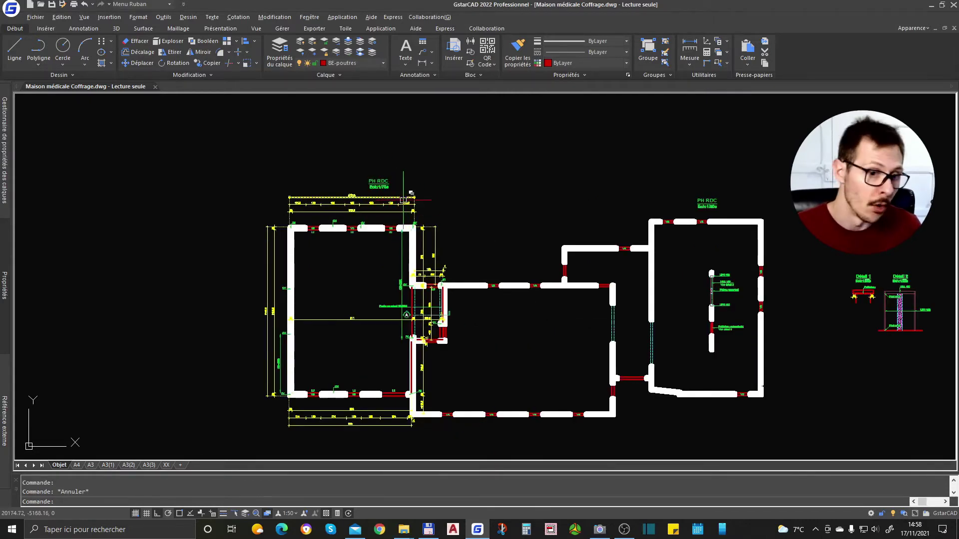
- Switch to the A3(2) layout and select the PH RDC plan viewport
{"action": "left_click", "coordinate": [149, 465]}
{"action": "middle_click_drag", "start_coordinate": [420, 343], "coordinate": [396, 317]}
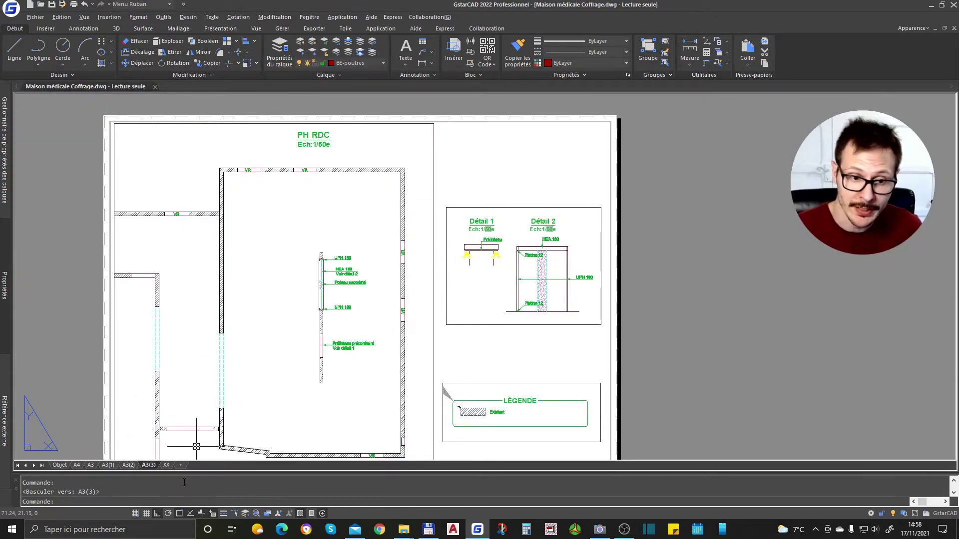
{"action": "left_click", "coordinate": [128, 465]}
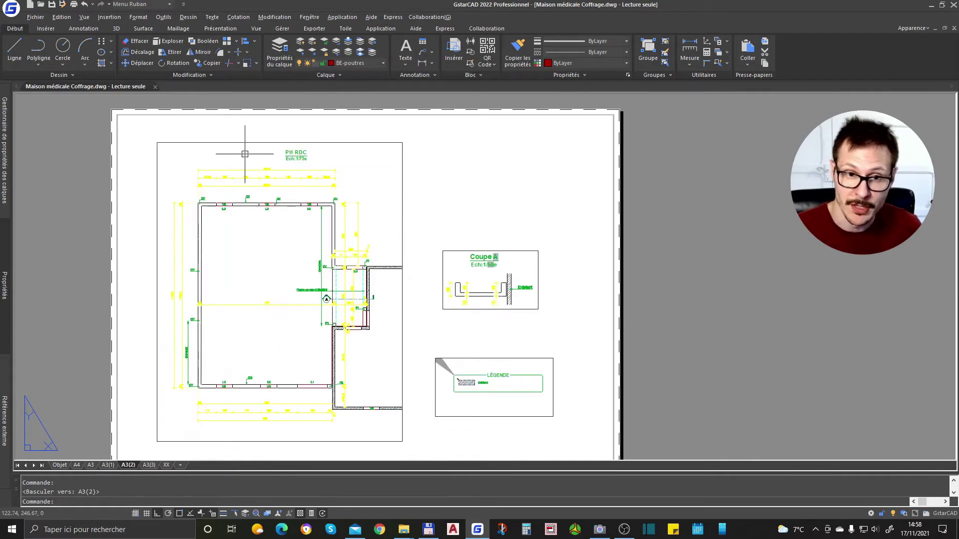
{"action": "middle_click_drag", "start_coordinate": [463, 189], "coordinate": [479, 171]}
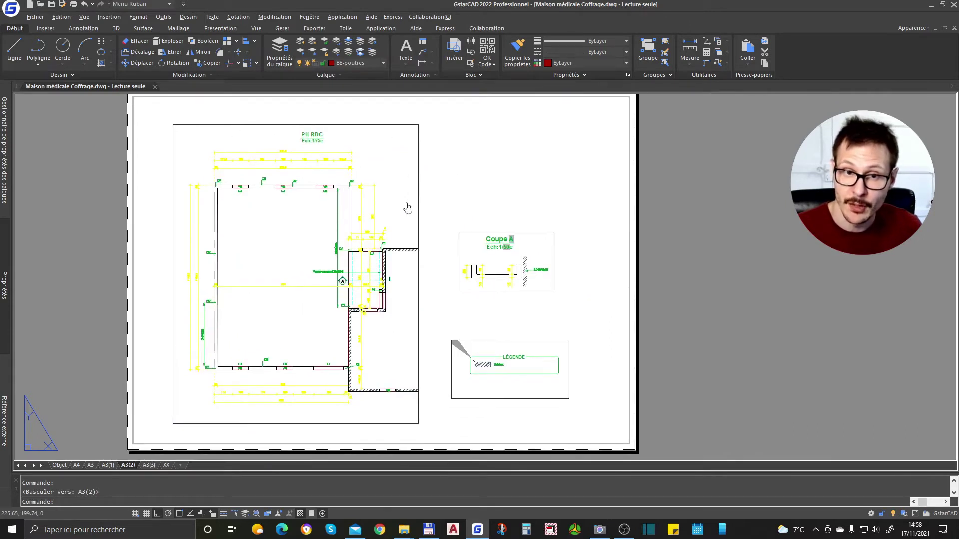
{"action": "left_click", "coordinate": [439, 150]}
{"action": "left_click", "coordinate": [399, 184]}
- Try the plan viewport at 1:50, then restore it to 1:75
{"action": "left_click", "coordinate": [302, 515]}
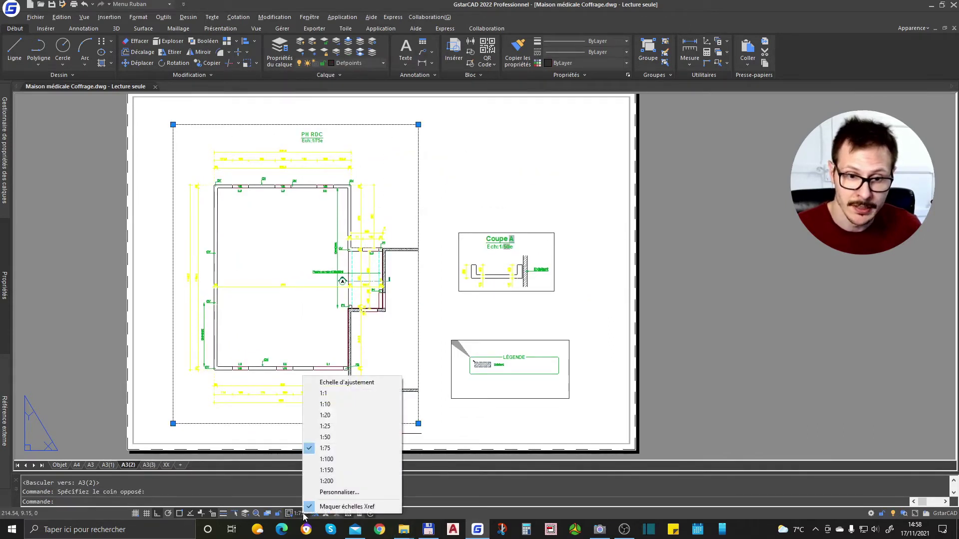
{"action": "left_click", "coordinate": [325, 438]}
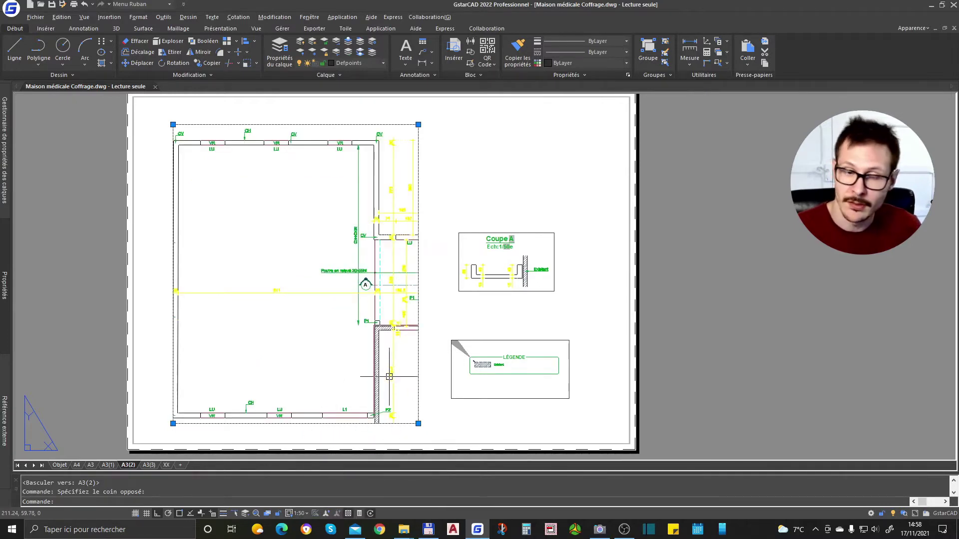
{"action": "left_click", "coordinate": [300, 514]}
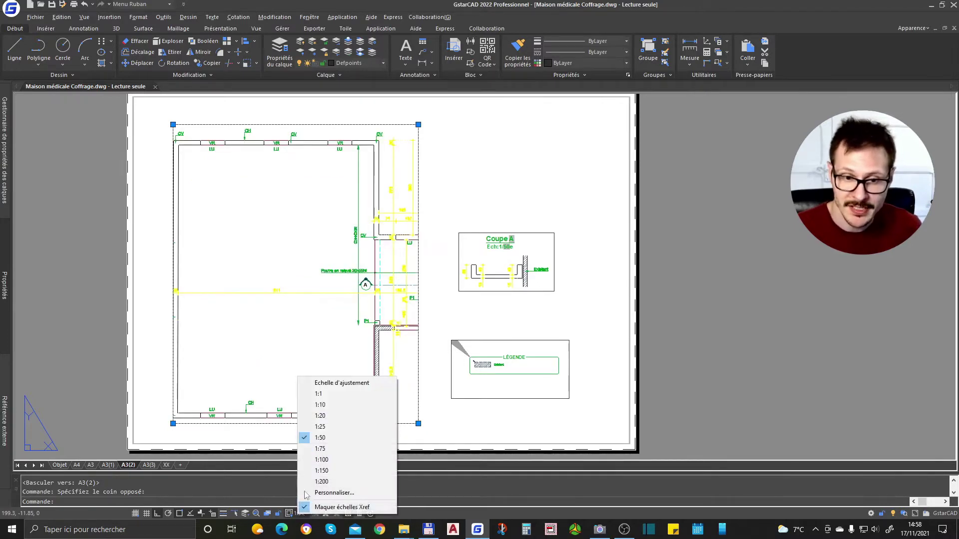
{"action": "left_click", "coordinate": [324, 448]}
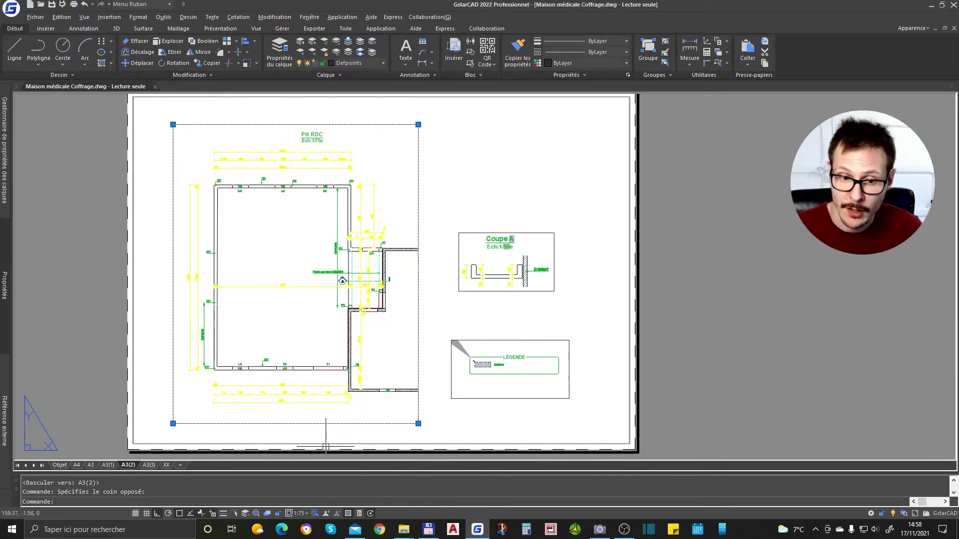
- Preview the PH RDC viewport at 1:100, return it to 1:75, and deselect it
{"action": "left_click", "coordinate": [300, 514]}
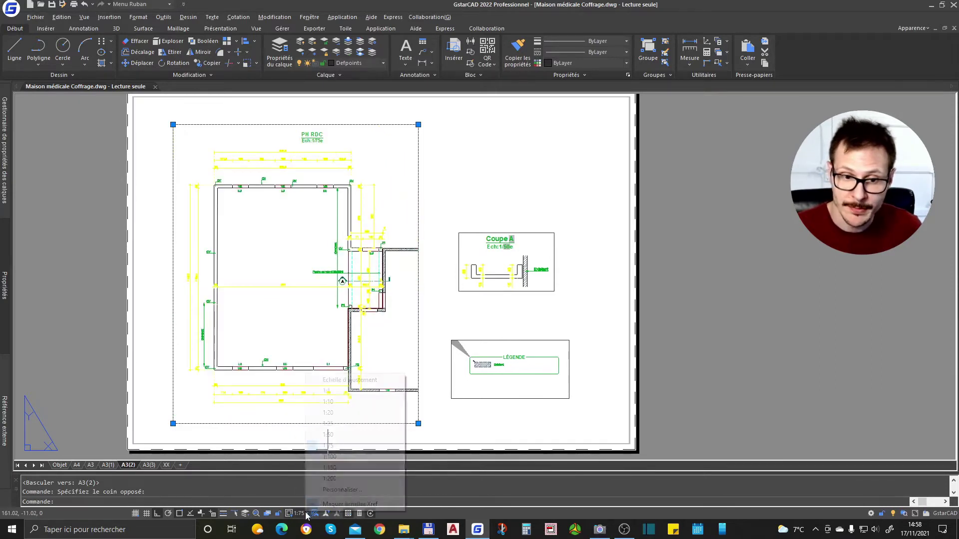
{"action": "left_click", "coordinate": [332, 457]}
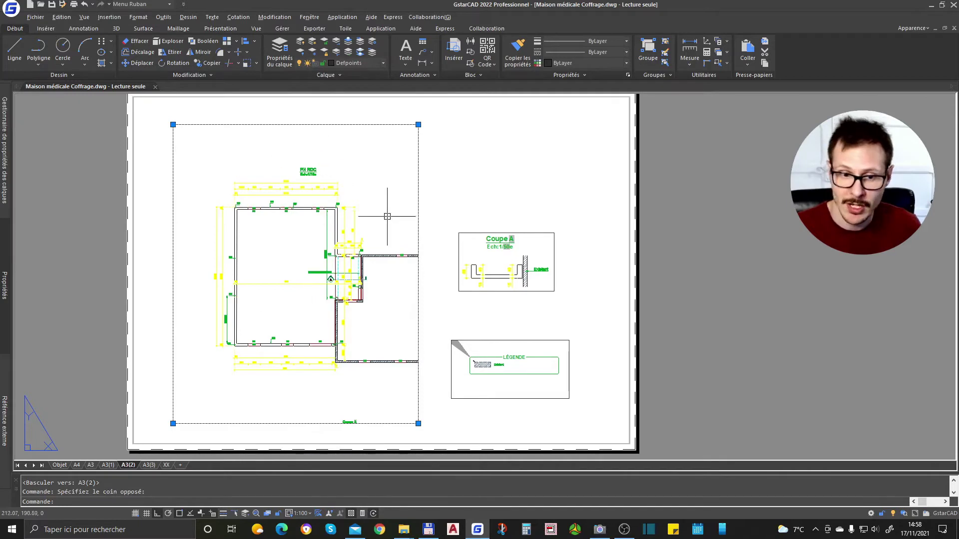
{"action": "left_click", "coordinate": [301, 513]}
{"action": "left_click", "coordinate": [333, 446]}
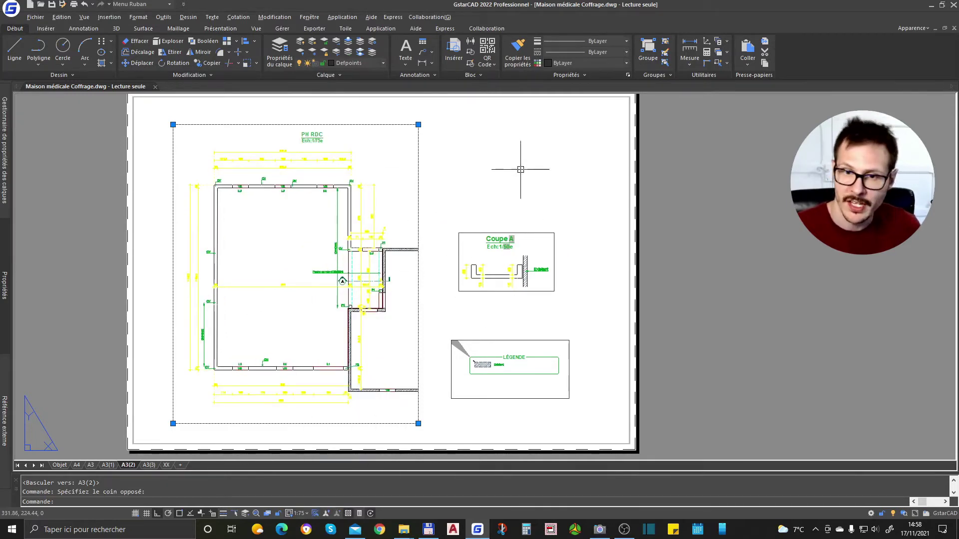
{"action": "key", "text": "Escape"}
{"action": "scroll", "coordinate": [562, 270], "scroll_direction": "up", "scroll_amount": 2}
{"action": "left_click", "coordinate": [558, 189]}
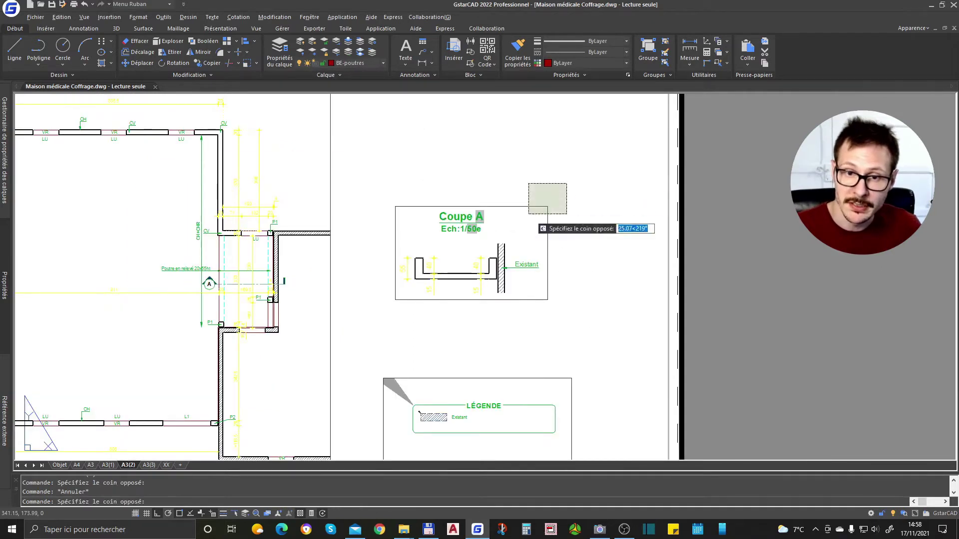
{"action": "left_click", "coordinate": [427, 434]}
{"action": "left_click", "coordinate": [300, 514]}
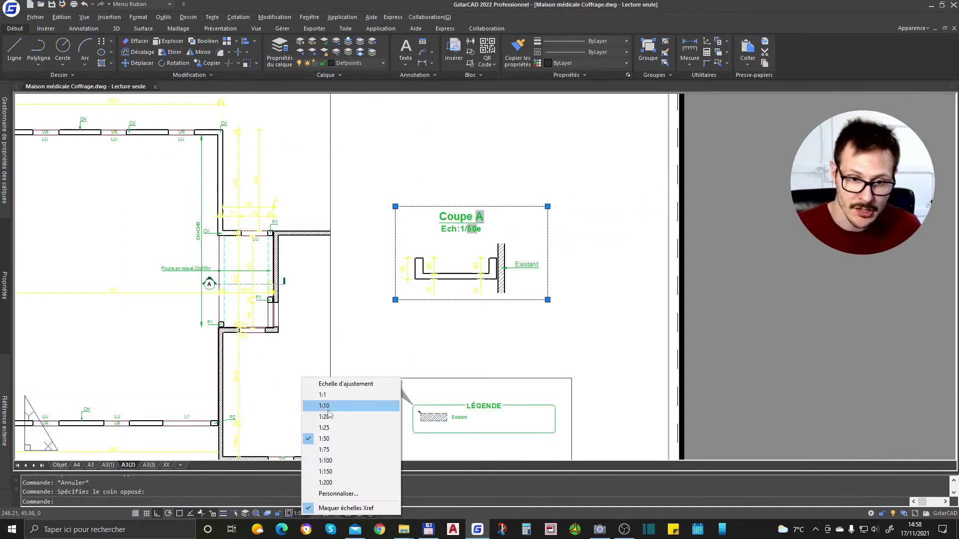
{"action": "left_click", "coordinate": [336, 432]}
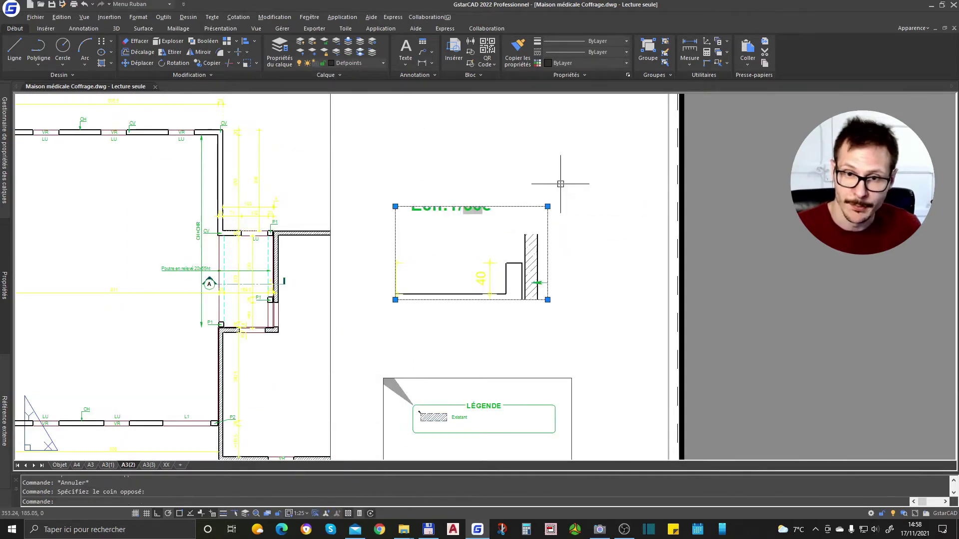
{"action": "left_click", "coordinate": [548, 206]}
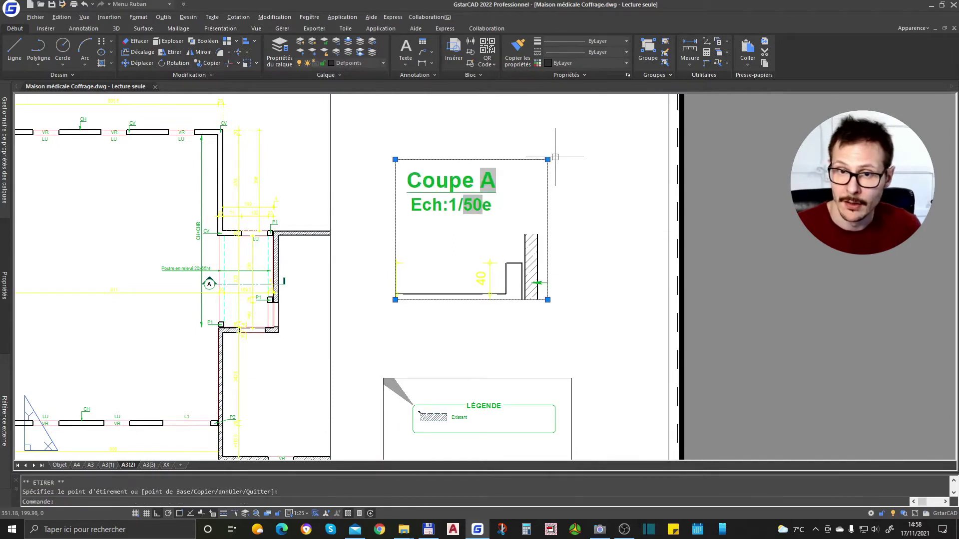
{"action": "left_click", "coordinate": [548, 159]}
{"action": "key", "text": "Escape"}
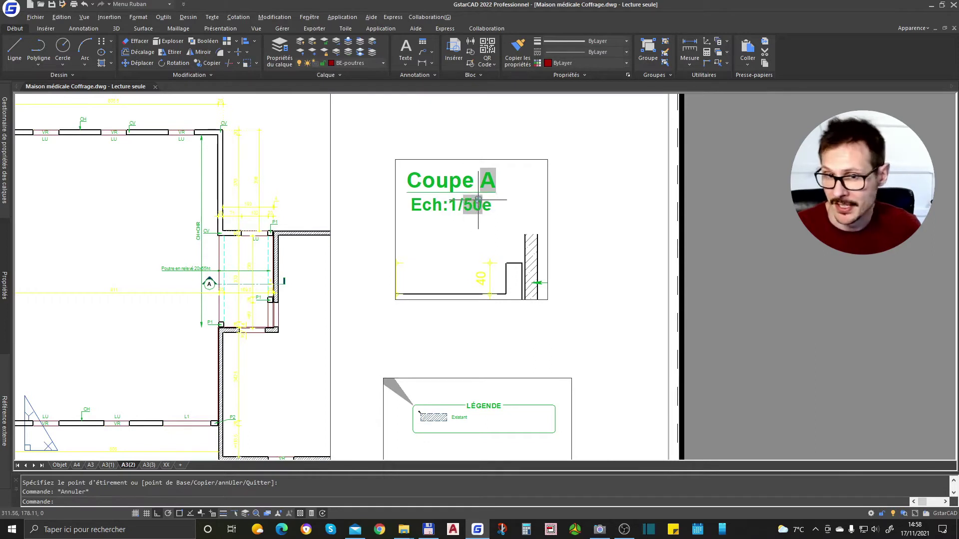
{"action": "key", "text": "ctrl+z"}
{"action": "key", "text": "ctrl+z"}
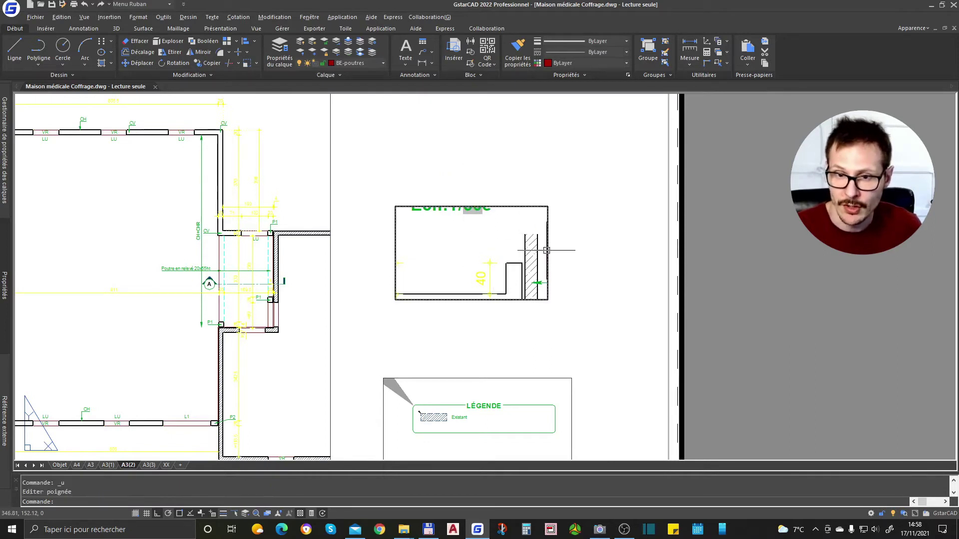
{"action": "scroll", "coordinate": [505, 259], "scroll_direction": "down", "scroll_amount": 2}
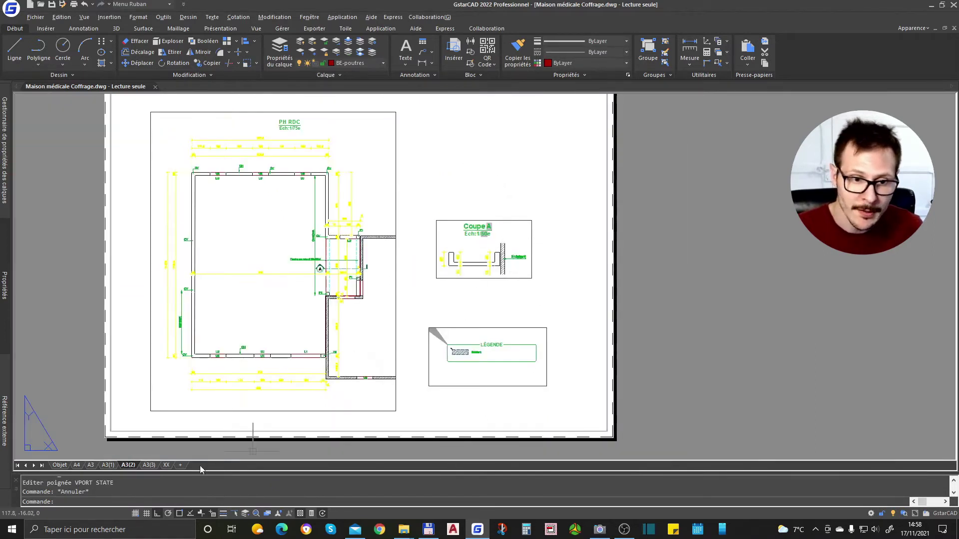
- On layout A3(3), set the PH RDC viewport to 1:75, then back to 1:50
{"action": "left_click", "coordinate": [149, 465]}
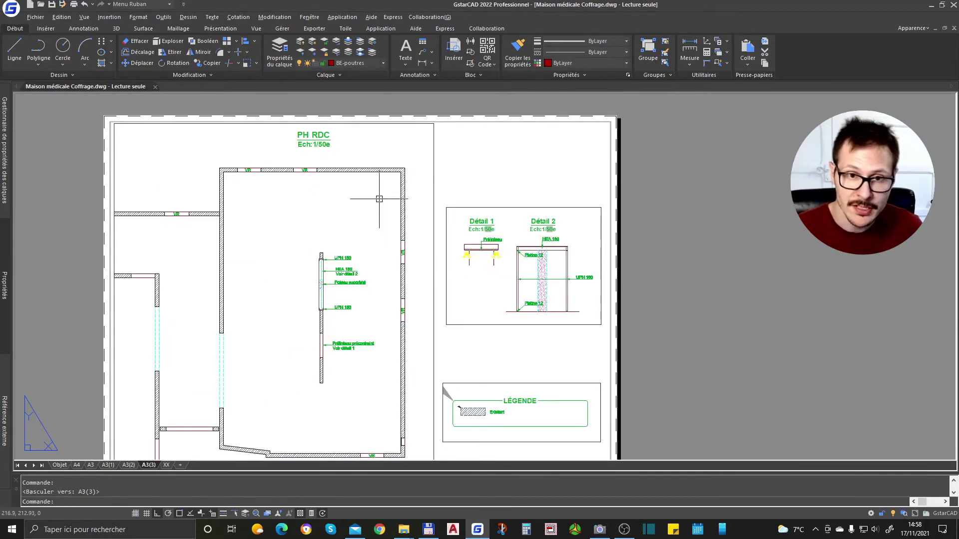
{"action": "left_click", "coordinate": [413, 165]}
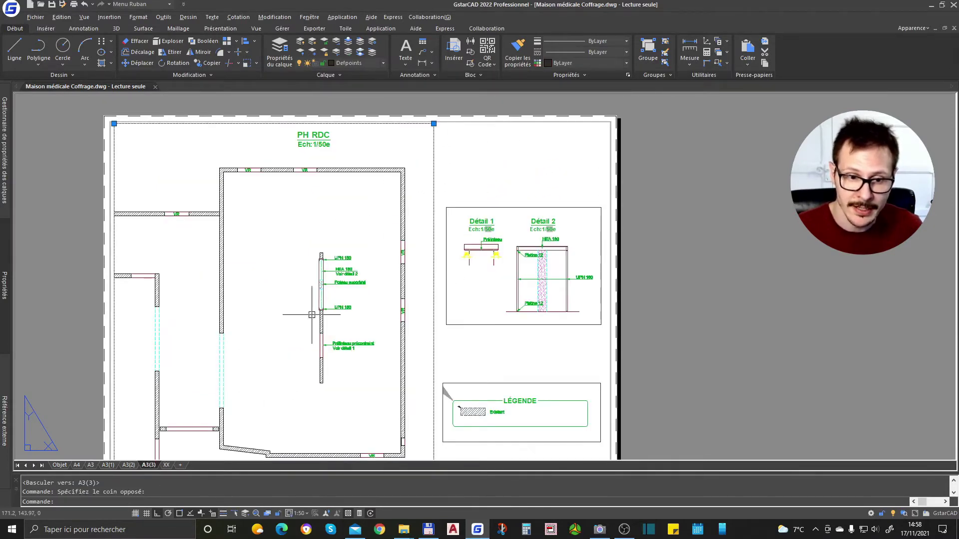
{"action": "left_click", "coordinate": [310, 514]}
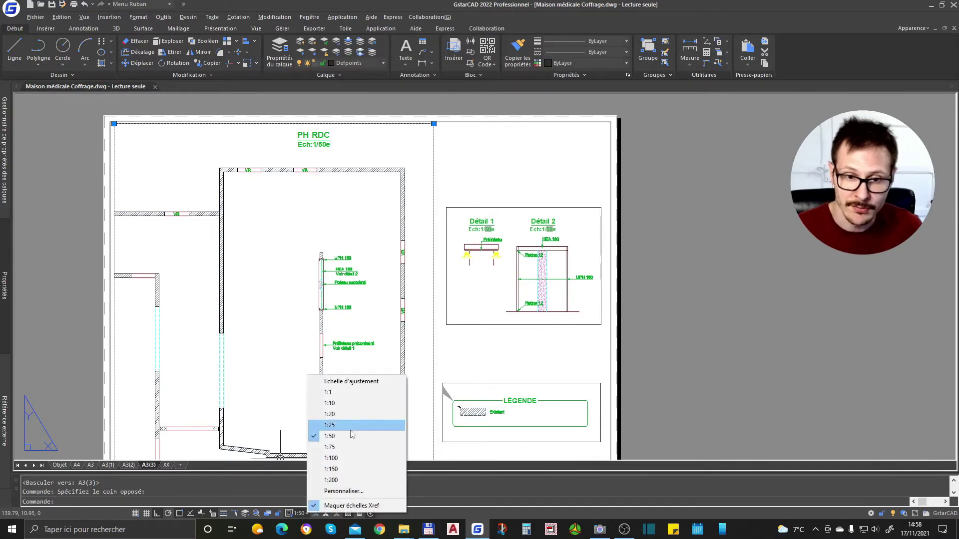
{"action": "left_click", "coordinate": [349, 447]}
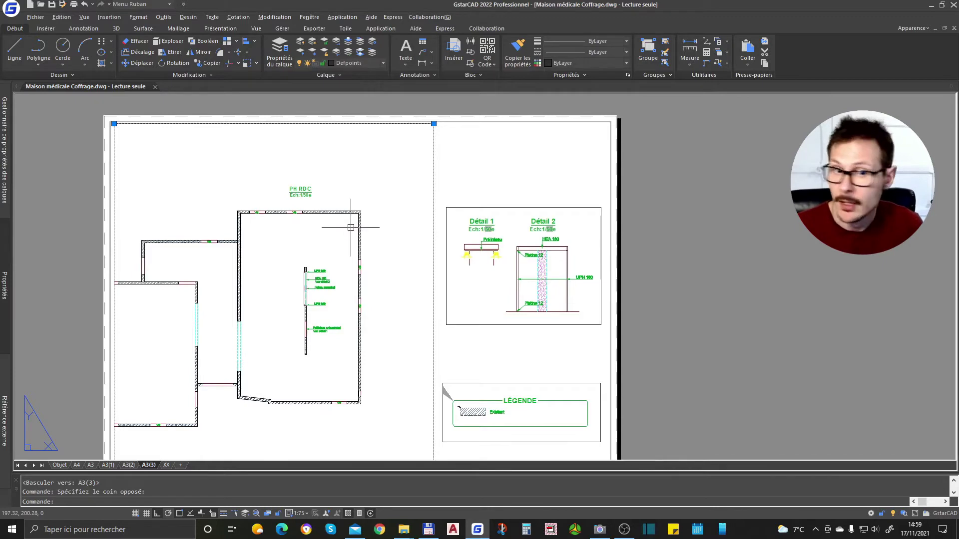
{"action": "left_click", "coordinate": [299, 513]}
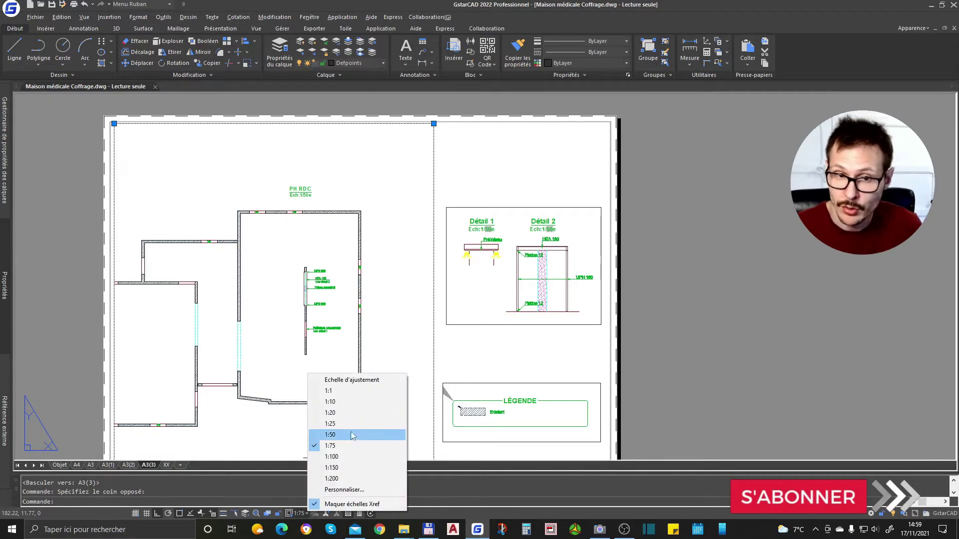
{"action": "left_click", "coordinate": [350, 434]}
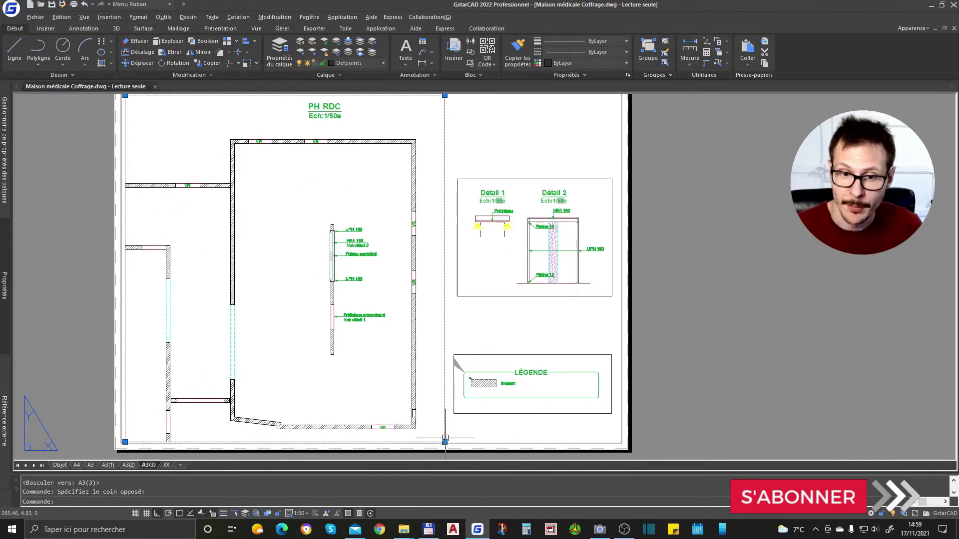
- Clear the viewport selection and bring up the PH RDC viewport's properties
{"action": "left_click", "coordinate": [445, 442]}
{"action": "key", "text": "Escape"}
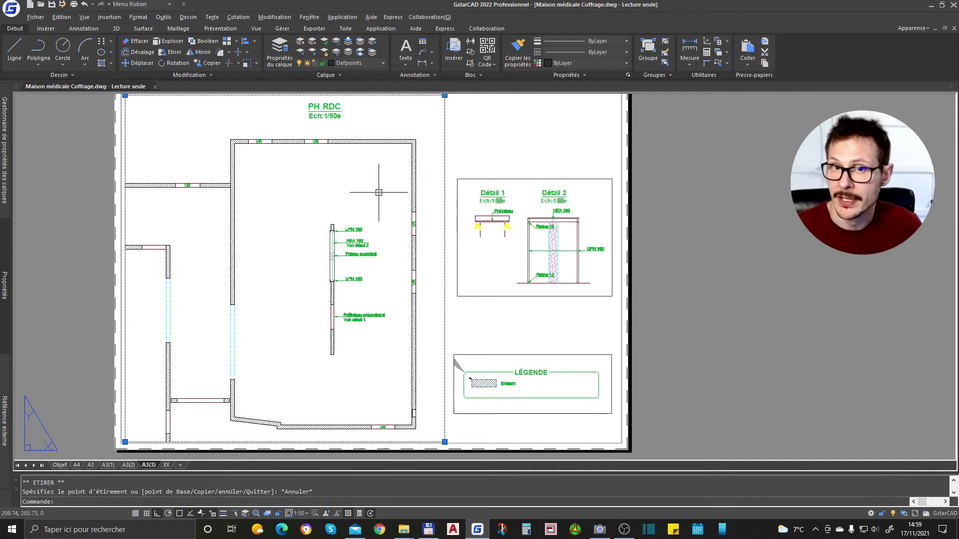
{"action": "key", "text": "Escape"}
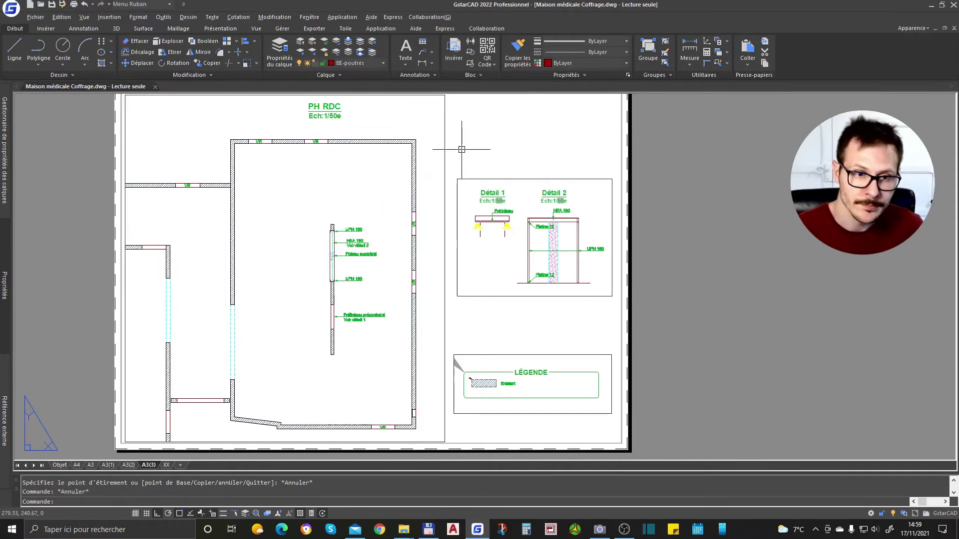
{"action": "left_click", "coordinate": [445, 150]}
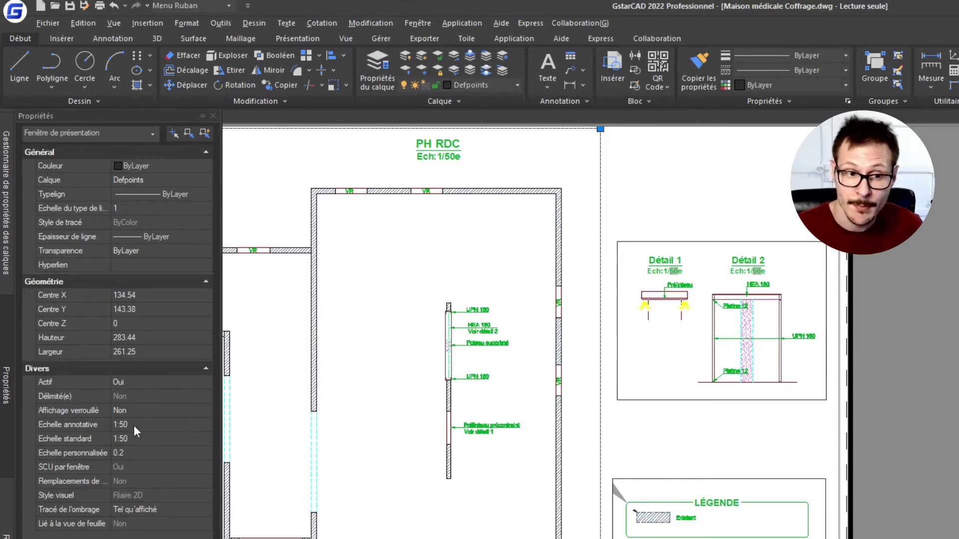
- Switch the viewport's standard and annotative scales to 1:25, then each back to 1:50
{"action": "left_click", "coordinate": [137, 436]}
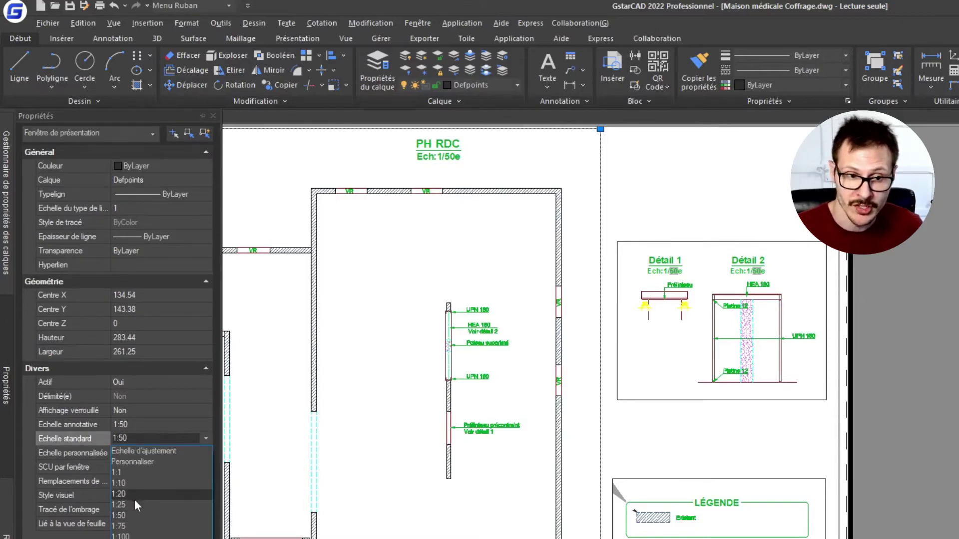
{"action": "left_click", "coordinate": [135, 503]}
{"action": "left_click", "coordinate": [133, 439]}
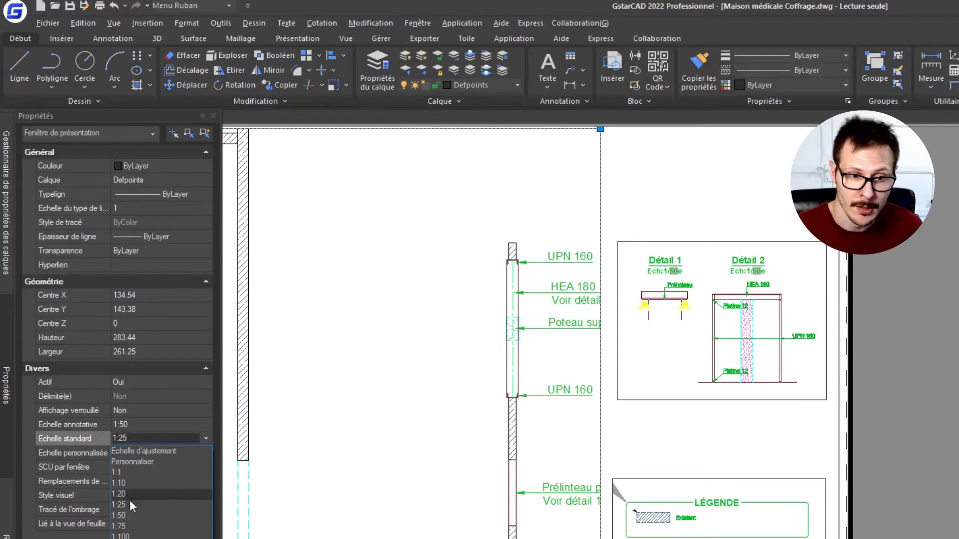
{"action": "left_click", "coordinate": [133, 513]}
{"action": "left_click", "coordinate": [132, 425]}
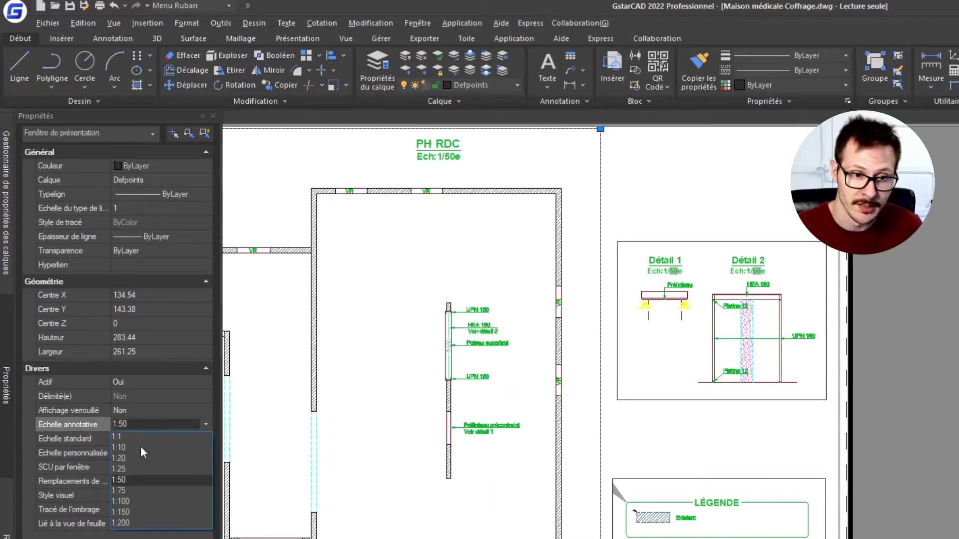
{"action": "left_click", "coordinate": [136, 467]}
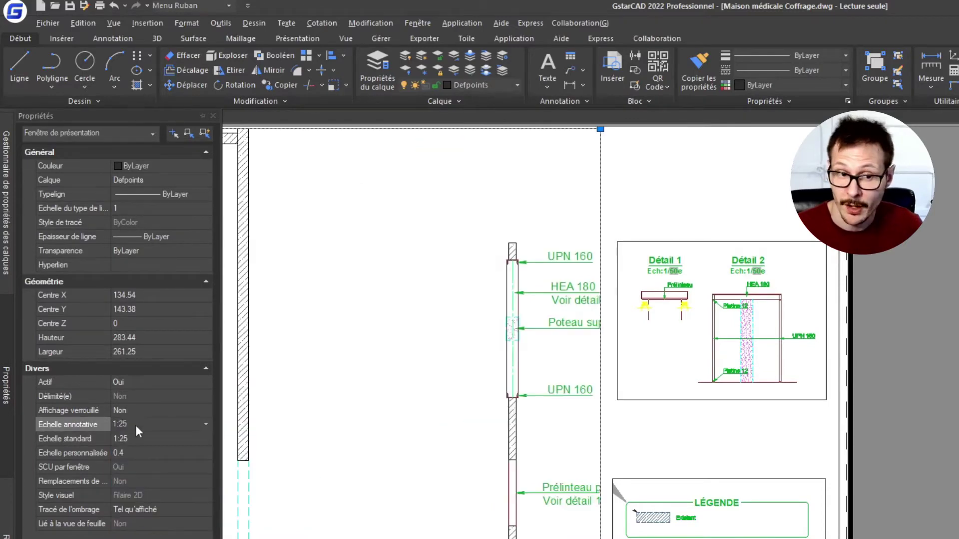
{"action": "left_click", "coordinate": [136, 428]}
{"action": "left_click", "coordinate": [136, 478]}
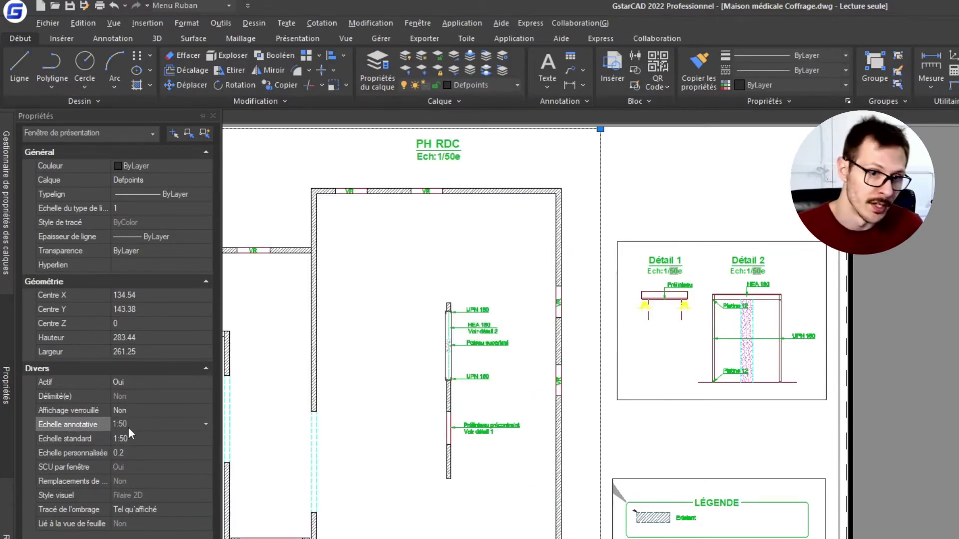
- Try standard scale 1:25 again, restore 1:50, and hide the viewport properties
{"action": "left_click", "coordinate": [141, 437]}
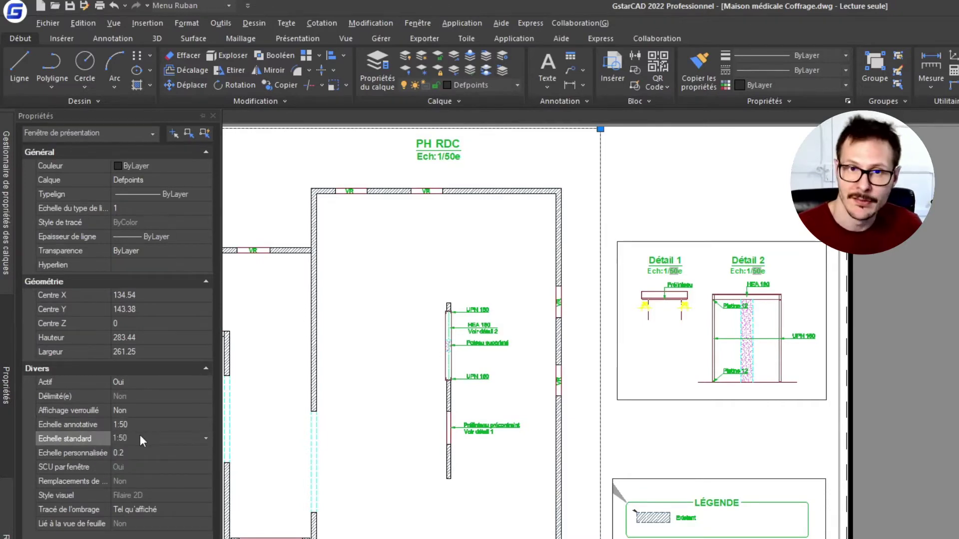
{"action": "left_click", "coordinate": [129, 439]}
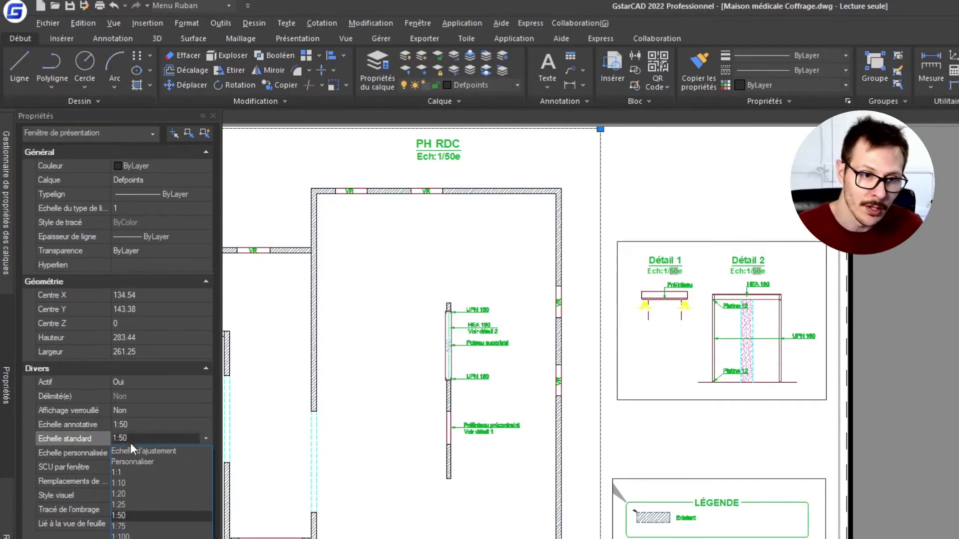
{"action": "left_click", "coordinate": [132, 504]}
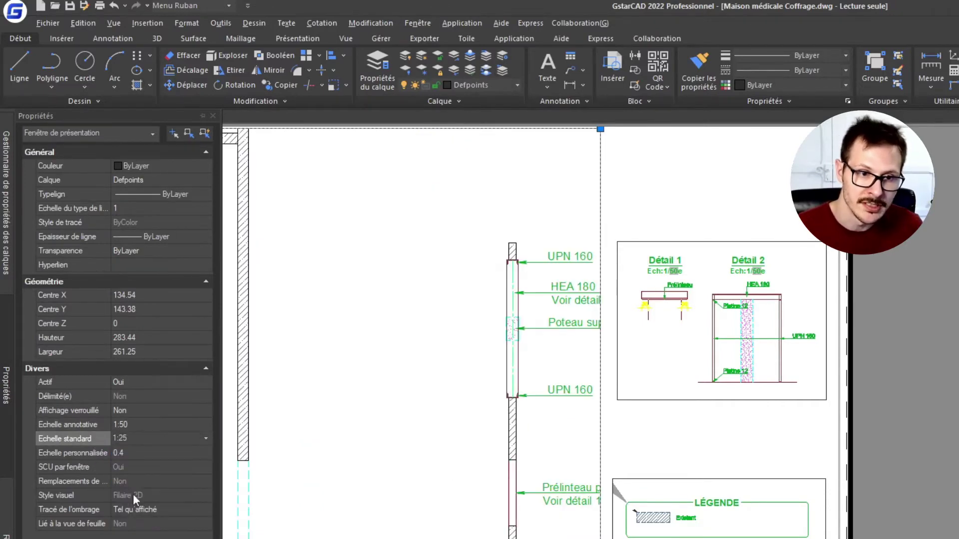
{"action": "left_click", "coordinate": [133, 446]}
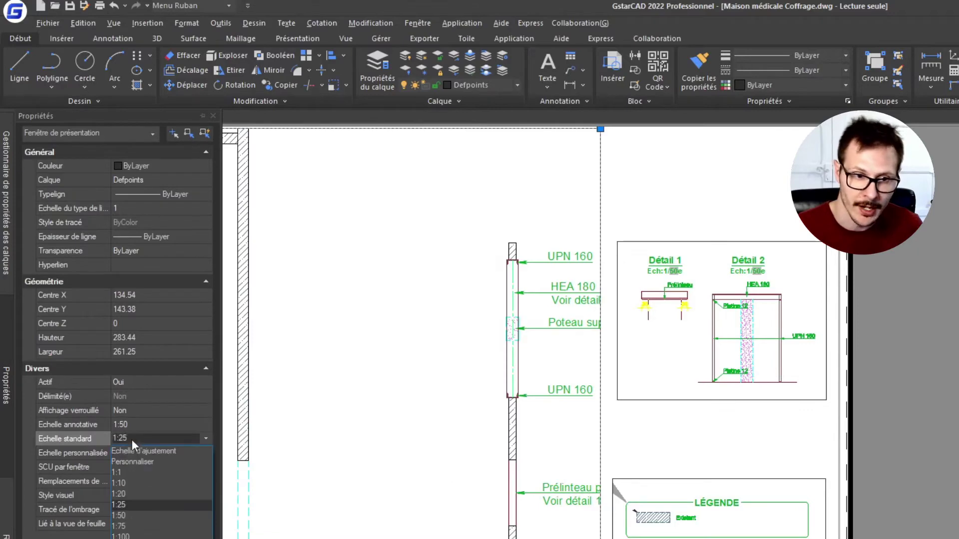
{"action": "left_click", "coordinate": [133, 513]}
{"action": "scroll", "coordinate": [514, 189], "scroll_direction": "down", "scroll_amount": 3}
{"action": "key", "text": "Escape"}
{"action": "key", "text": "Escape"}
{"action": "left_click", "coordinate": [439, 138]}
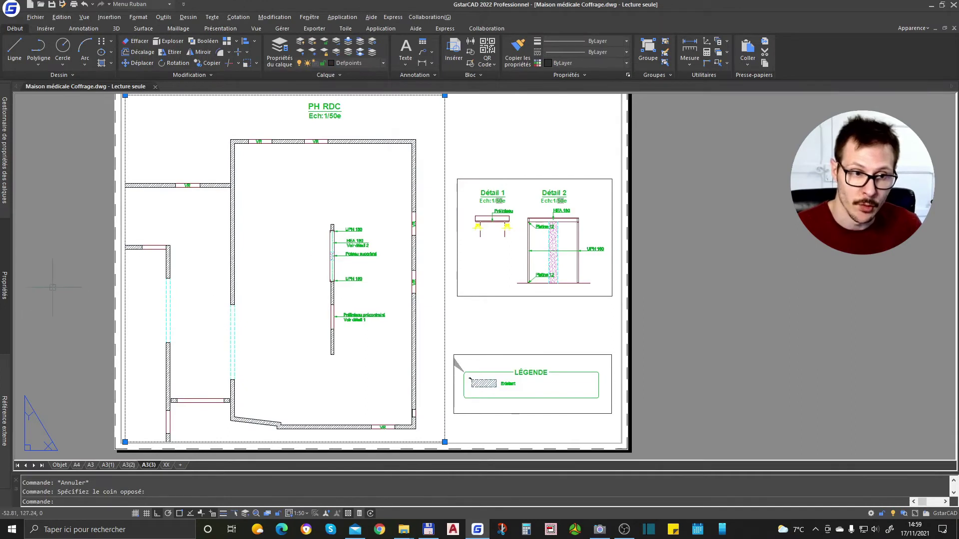
{"action": "left_click", "coordinate": [307, 514]}
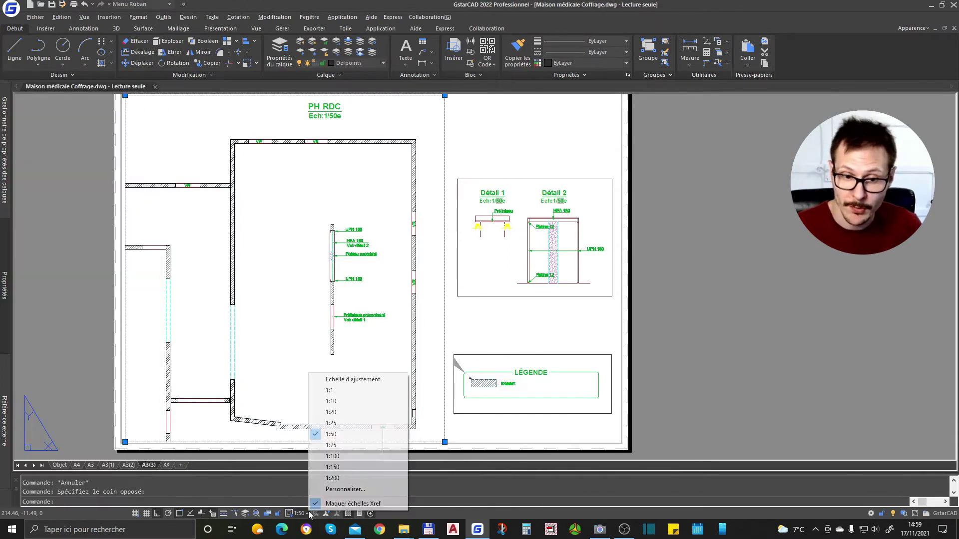
{"action": "left_click", "coordinate": [348, 435]}
{"action": "key", "text": "Escape"}
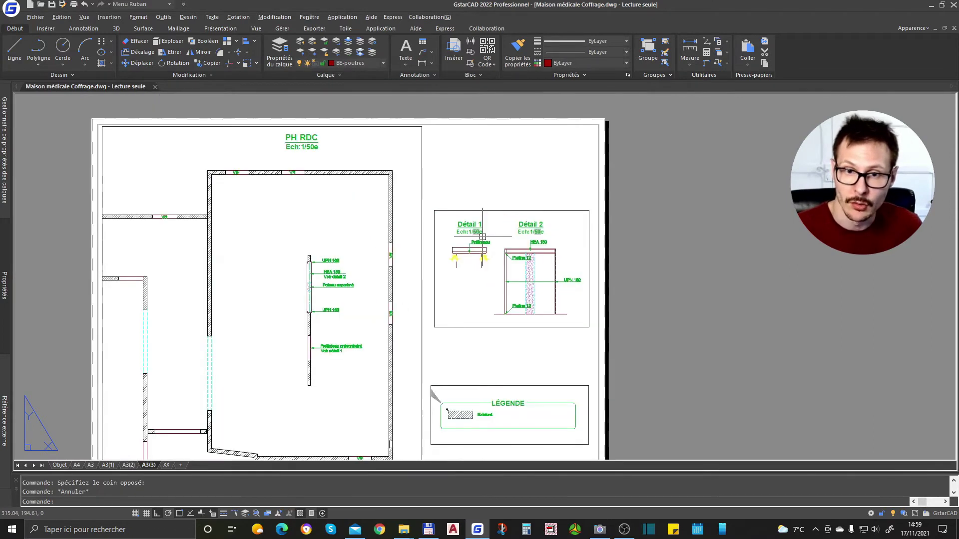
{"action": "left_click", "coordinate": [496, 175]}
{"action": "left_click", "coordinate": [392, 278]}
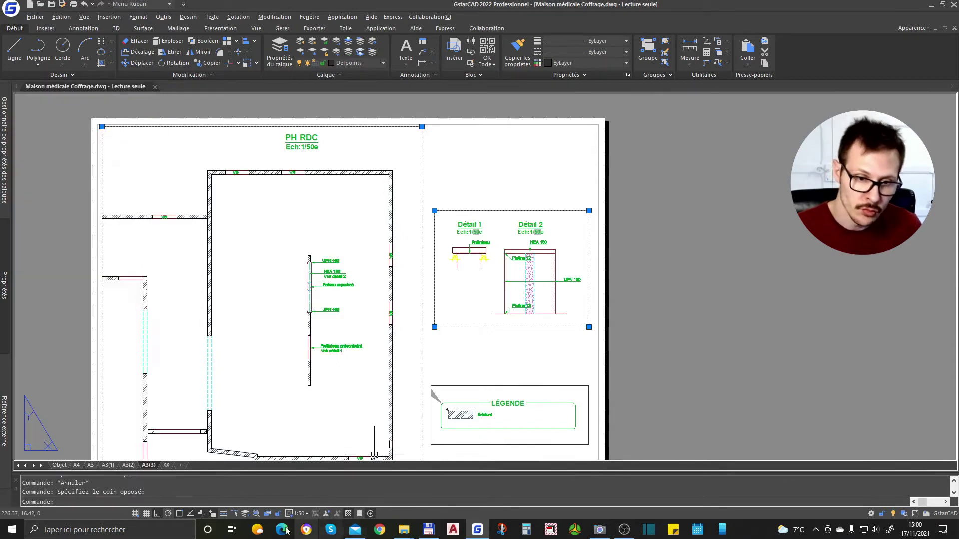
{"action": "key", "text": "Escape"}
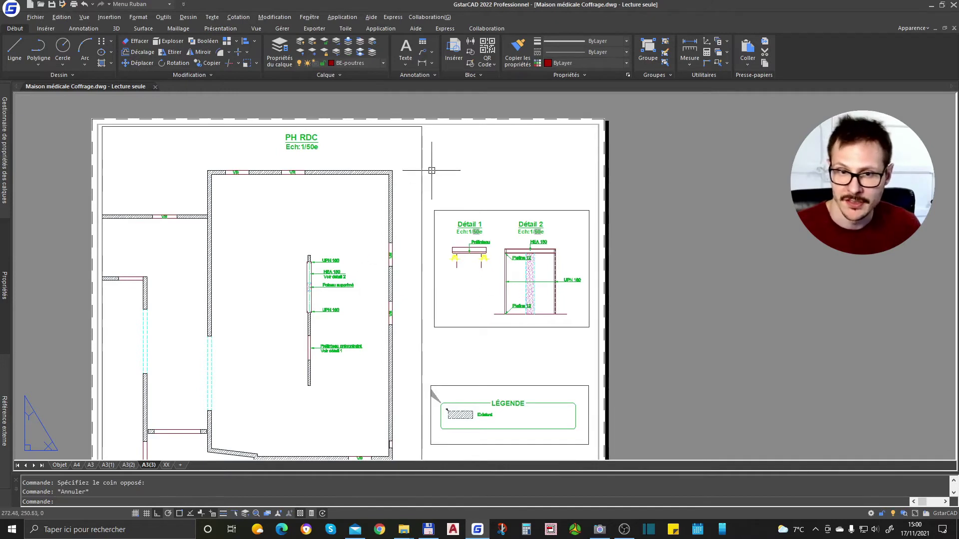
{"action": "left_click", "coordinate": [447, 188]}
{"action": "left_click", "coordinate": [278, 438]}
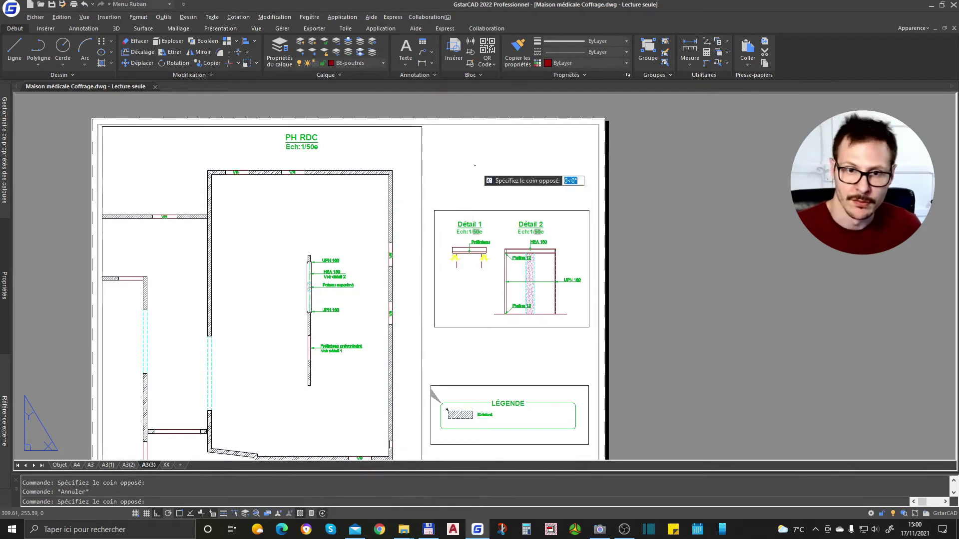
{"action": "key", "text": "Escape"}
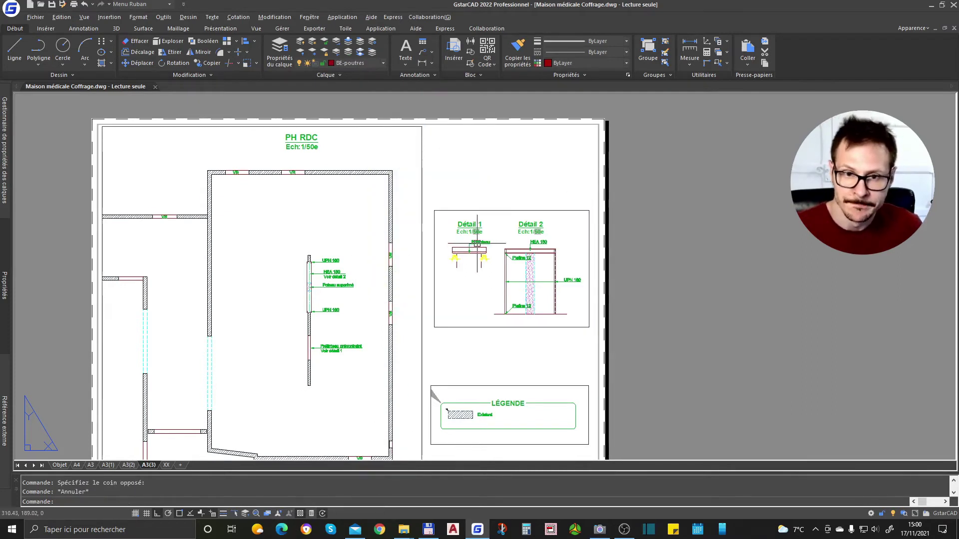
{"action": "left_click", "coordinate": [502, 149]}
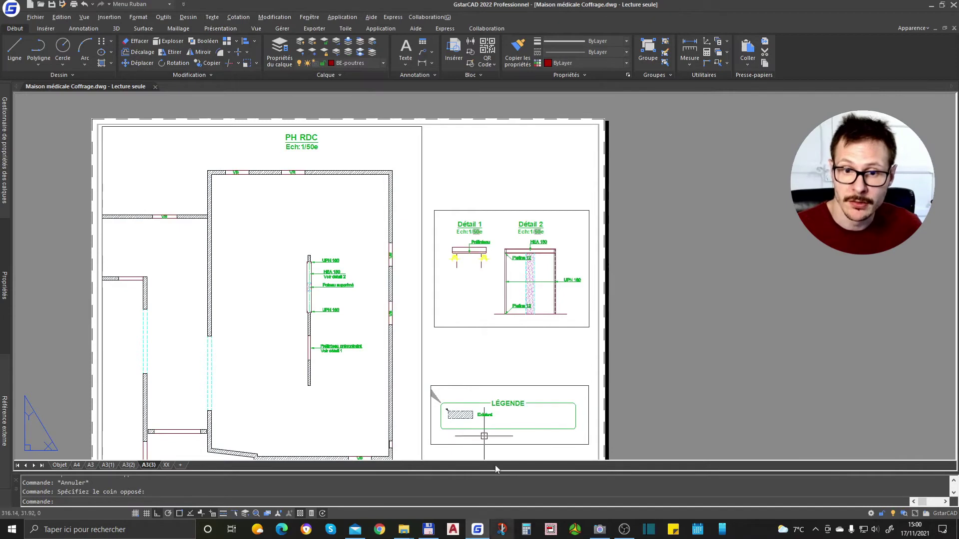
{"action": "left_click", "coordinate": [482, 191]}
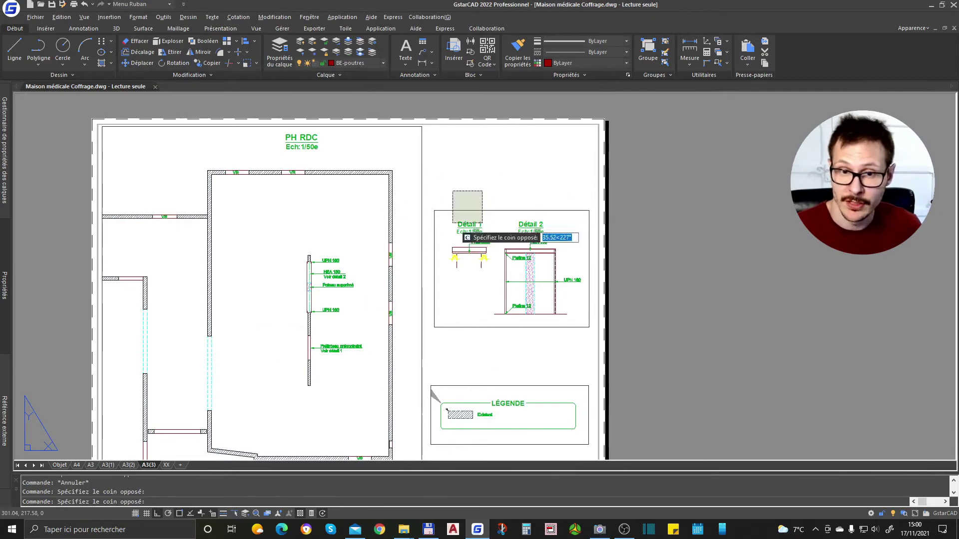
{"action": "left_click", "coordinate": [308, 391]}
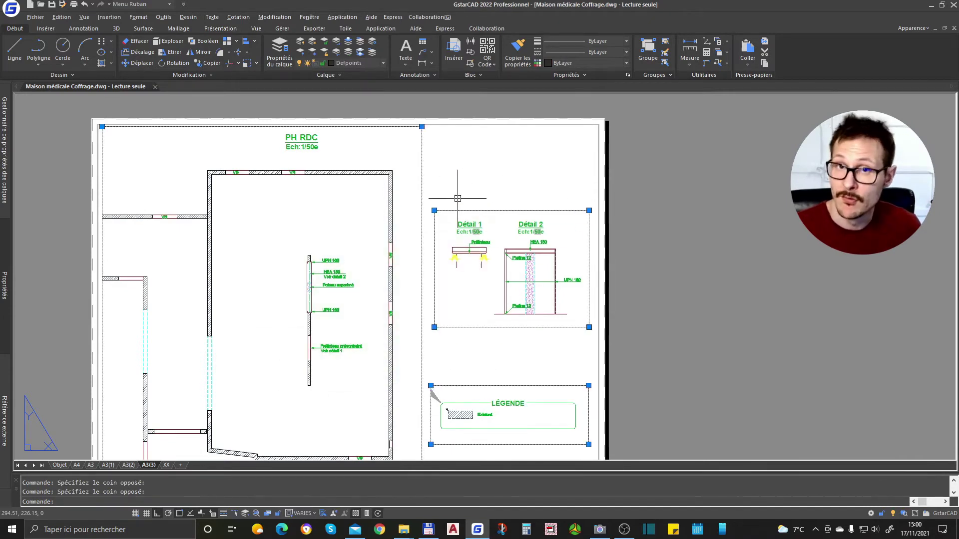
{"action": "key", "text": "Escape"}
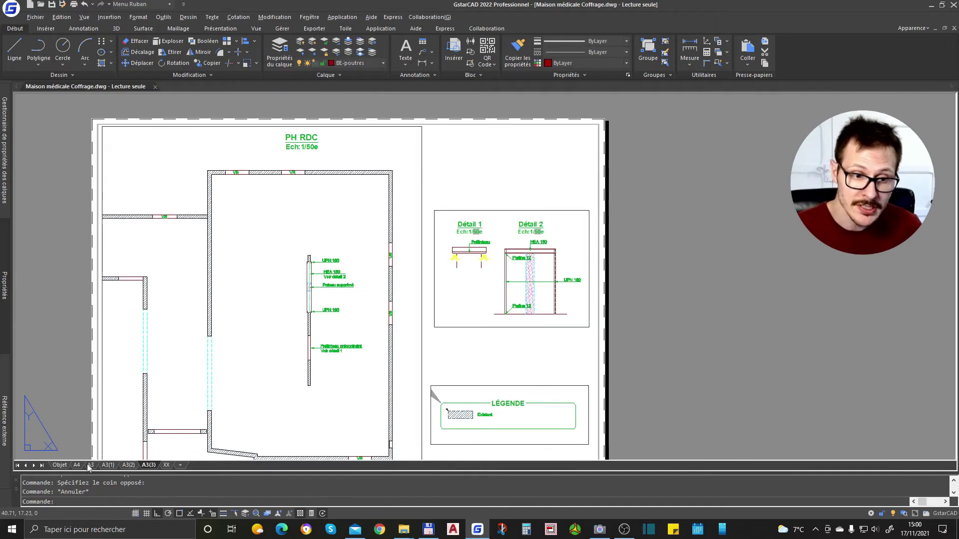
{"action": "left_click", "coordinate": [60, 465]}
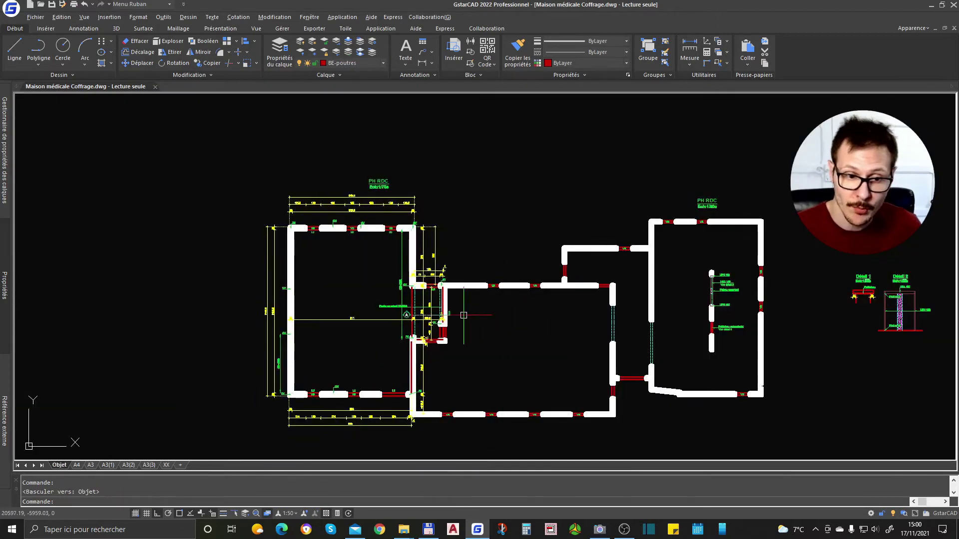
- Review the 1:150 and 1:200 entries in the scale list editor, then cancel without changes
{"action": "left_click", "coordinate": [294, 513]}
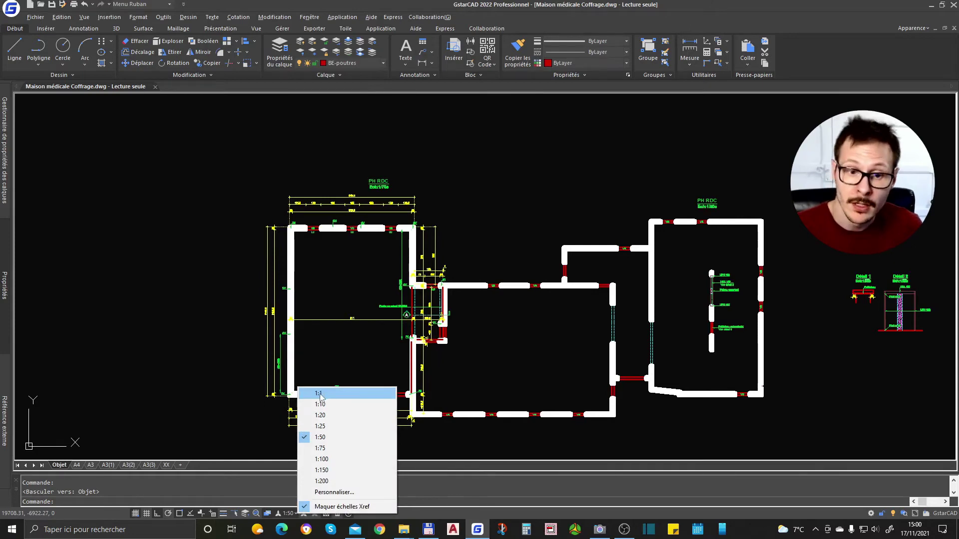
{"action": "left_click", "coordinate": [334, 492]}
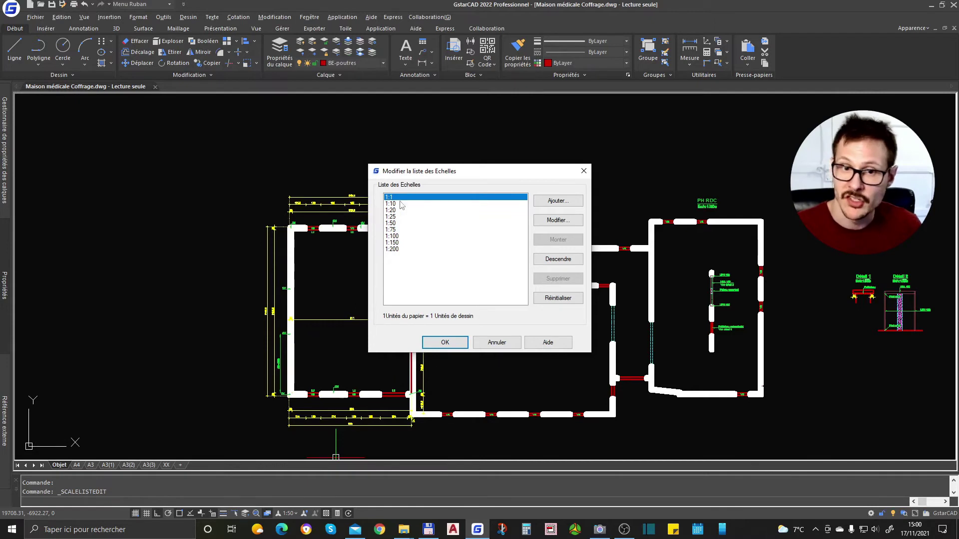
{"action": "left_click", "coordinate": [398, 249]}
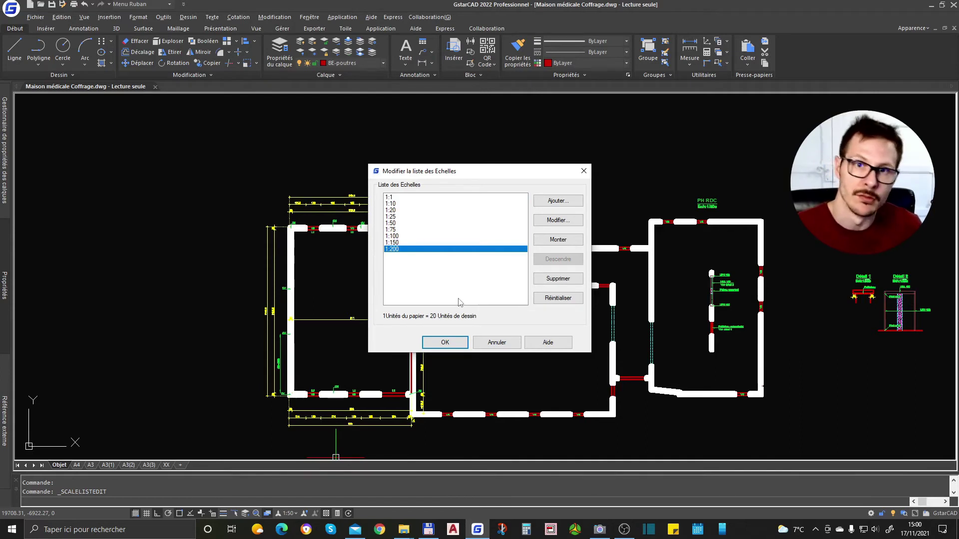
{"action": "left_click", "coordinate": [406, 243]}
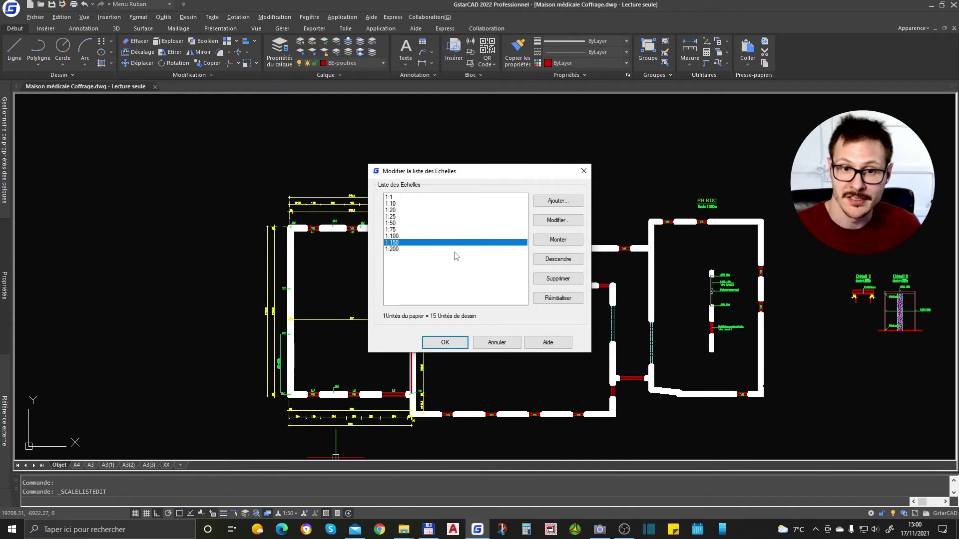
{"action": "key", "text": "Escape"}
{"action": "middle_click_drag", "start_coordinate": [449, 316], "coordinate": [414, 290]}
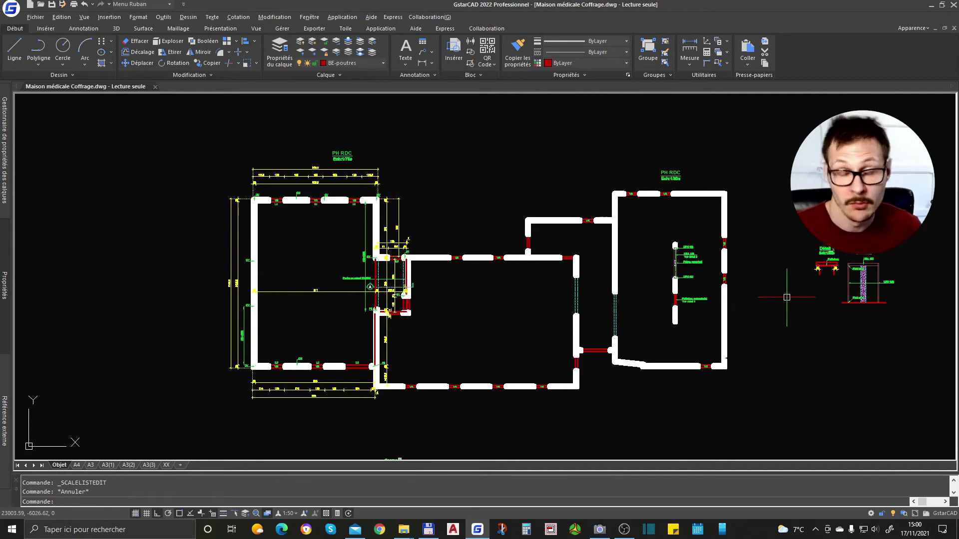
{"action": "middle_click_drag", "start_coordinate": [786, 297], "coordinate": [590, 310]}
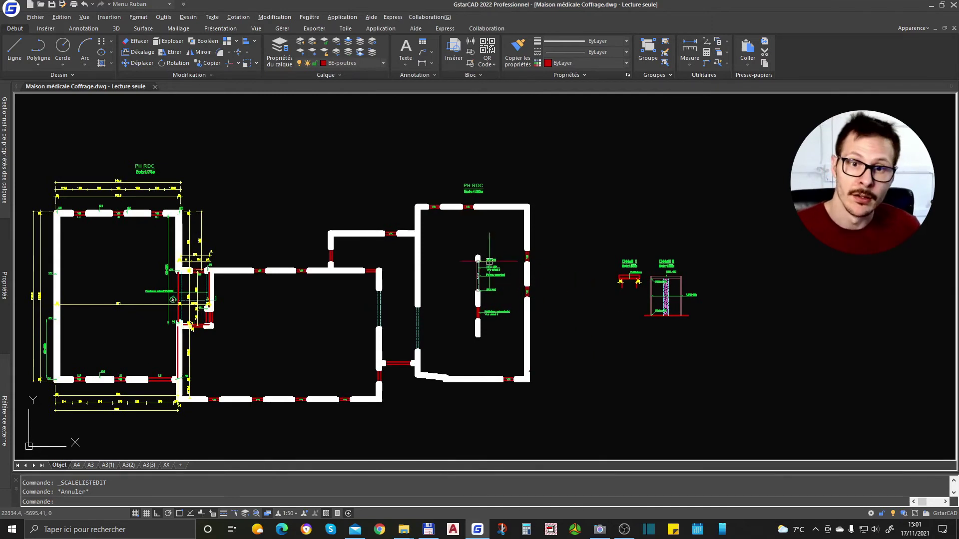
{"action": "middle_click_drag", "start_coordinate": [507, 290], "coordinate": [556, 284]}
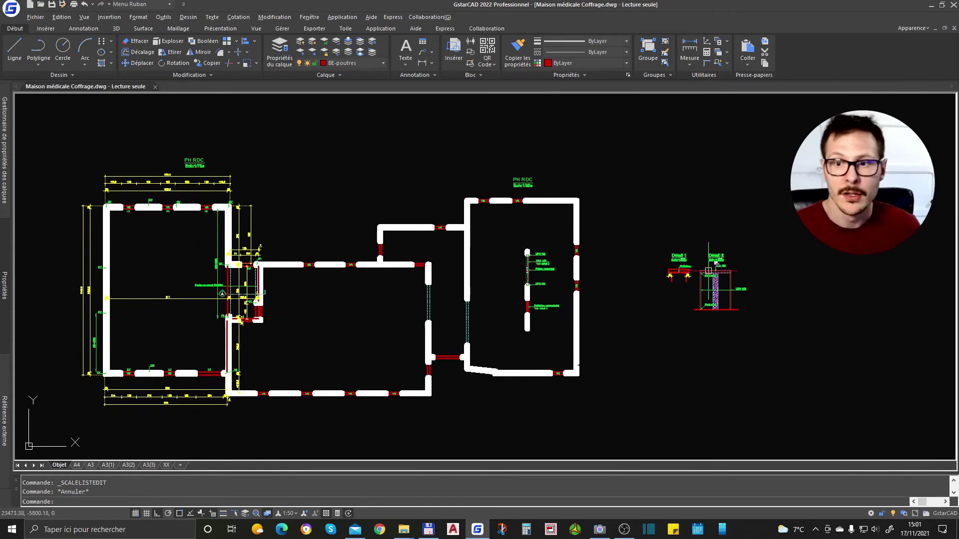
{"action": "scroll", "coordinate": [709, 275], "scroll_direction": "up", "scroll_amount": 4}
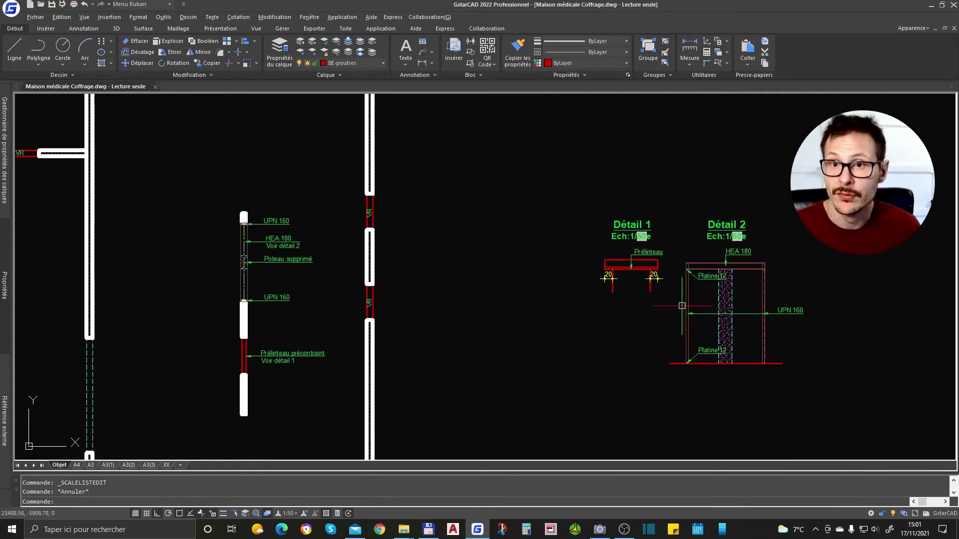
{"action": "scroll", "coordinate": [682, 306], "scroll_direction": "down", "scroll_amount": 2}
{"action": "scroll", "coordinate": [678, 320], "scroll_direction": "down", "scroll_amount": 2}
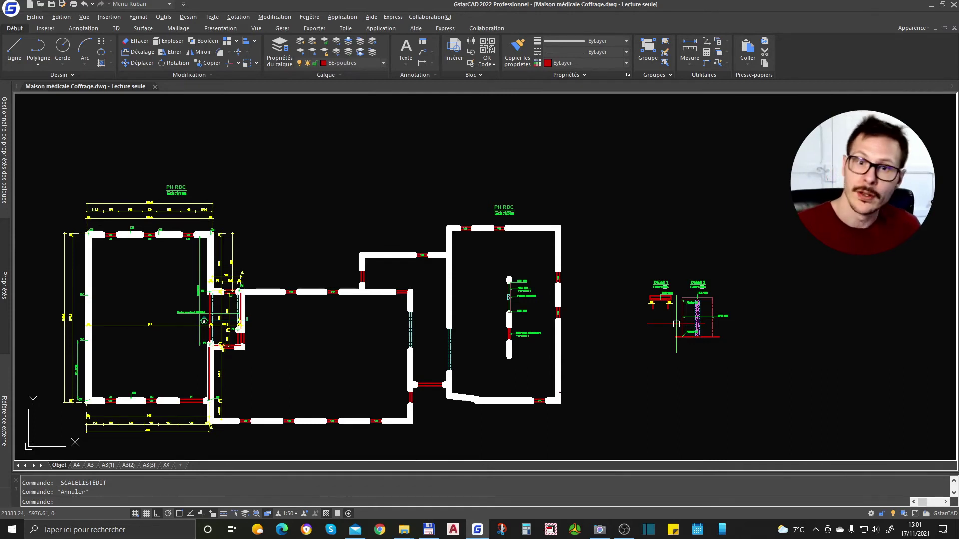
{"action": "scroll", "coordinate": [179, 191], "scroll_direction": "up", "scroll_amount": 3}
{"action": "scroll", "coordinate": [293, 194], "scroll_direction": "up", "scroll_amount": 1}
{"action": "mouse_move", "coordinate": [341, 305]}
{"action": "middle_mouse_down"}
{"action": "mouse_move", "coordinate": [535, 220]}
{"action": "mouse_move", "coordinate": [517, 261]}
{"action": "middle_mouse_up"}
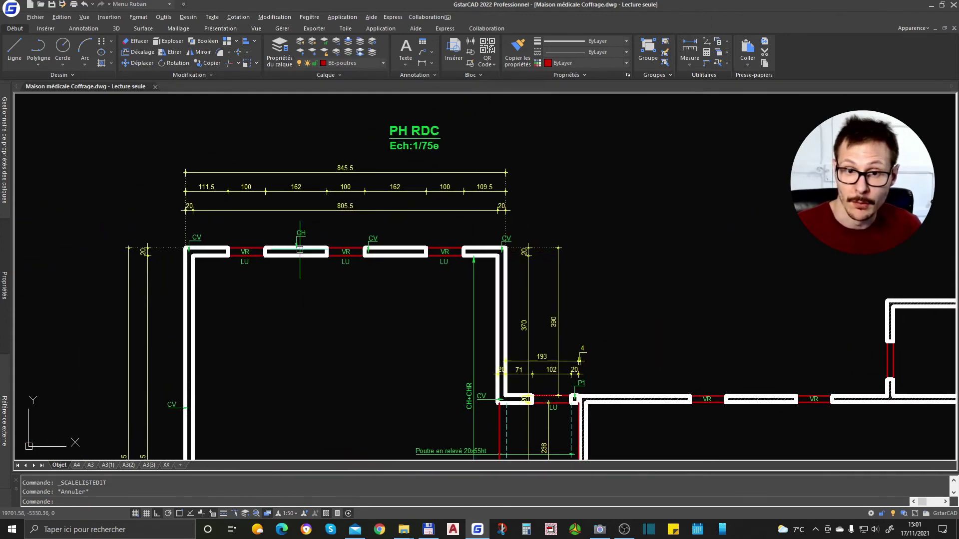
{"action": "middle_click_drag", "start_coordinate": [569, 279], "coordinate": [496, 242]}
{"action": "mouse_move", "coordinate": [309, 150]}
{"action": "middle_mouse_down"}
{"action": "mouse_move", "coordinate": [313, 175]}
{"action": "mouse_move", "coordinate": [447, 232]}
{"action": "middle_mouse_up"}
{"action": "scroll", "coordinate": [314, 174], "scroll_direction": "down", "scroll_amount": 5}
{"action": "scroll", "coordinate": [322, 185], "scroll_direction": "up", "scroll_amount": 5}
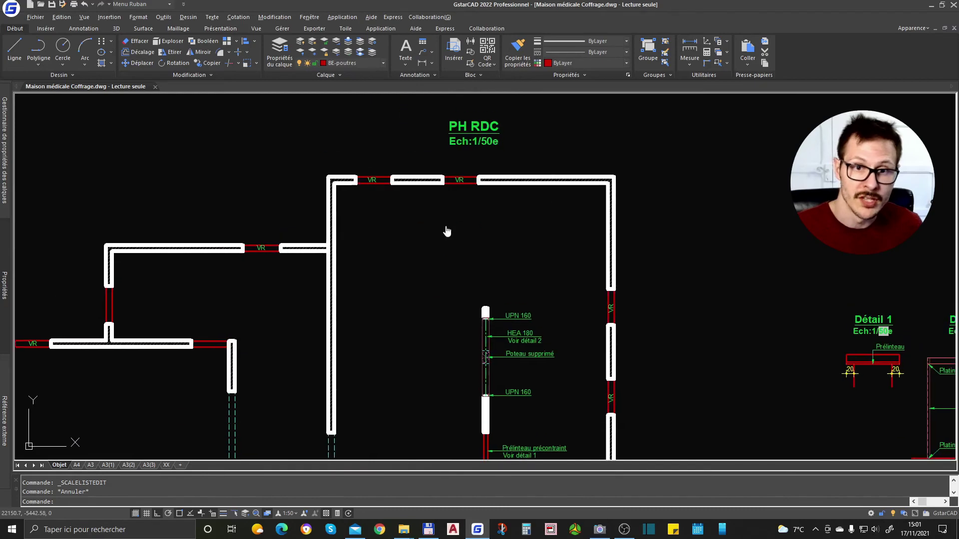
{"action": "mouse_move", "coordinate": [634, 389]}
{"action": "middle_mouse_down"}
{"action": "mouse_move", "coordinate": [589, 282]}
{"action": "mouse_move", "coordinate": [191, 286]}
{"action": "middle_mouse_up"}
{"action": "scroll", "coordinate": [257, 265], "scroll_direction": "down", "scroll_amount": 1}
{"action": "scroll", "coordinate": [300, 254], "scroll_direction": "up", "scroll_amount": 2}
{"action": "scroll", "coordinate": [345, 250], "scroll_direction": "up", "scroll_amount": 1}
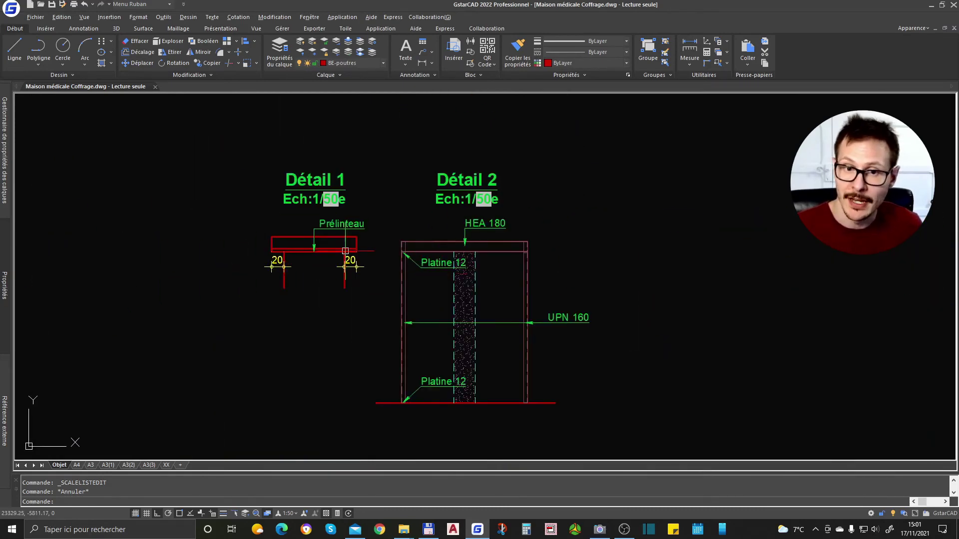
{"action": "scroll", "coordinate": [422, 262], "scroll_direction": "up", "scroll_amount": 2}
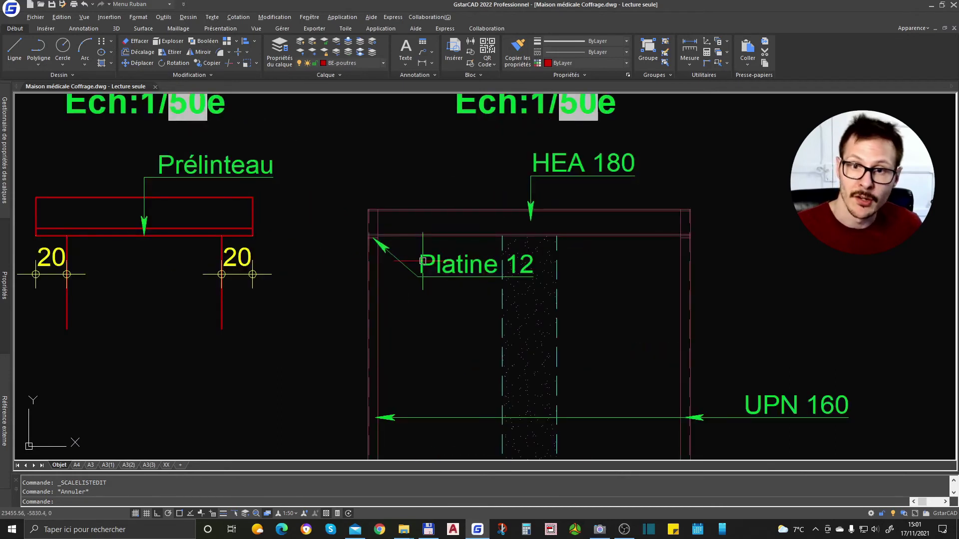
{"action": "scroll", "coordinate": [565, 300], "scroll_direction": "down", "scroll_amount": 1}
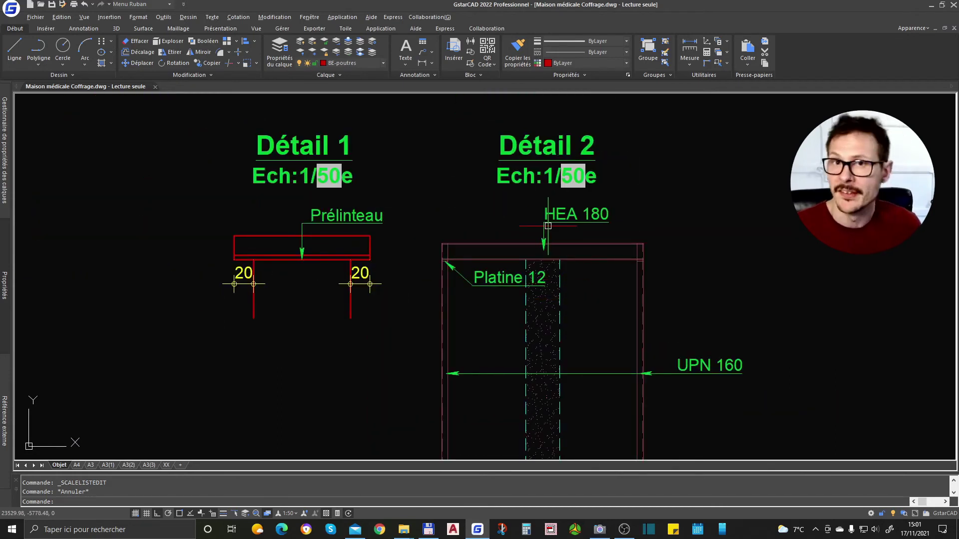
{"action": "scroll", "coordinate": [549, 226], "scroll_direction": "down", "scroll_amount": 1}
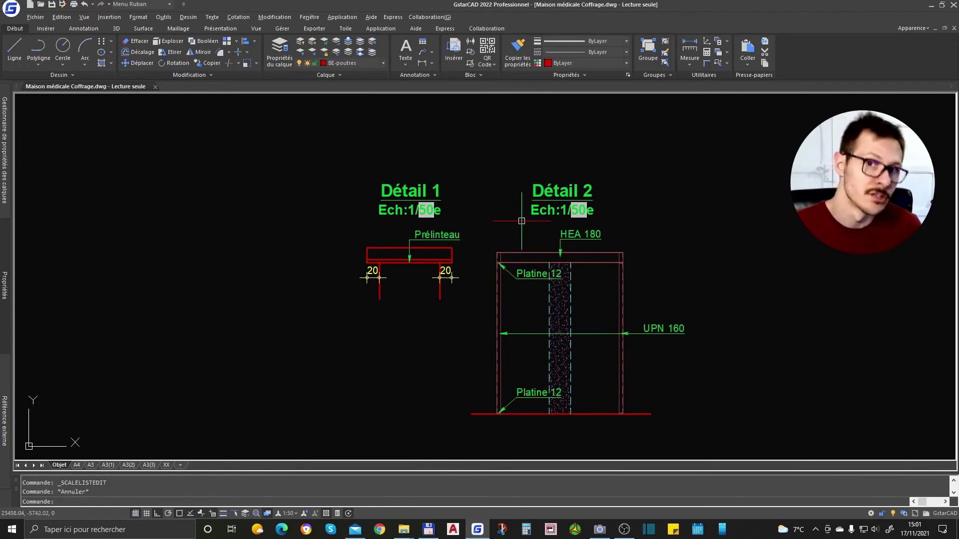
{"action": "scroll", "coordinate": [694, 256], "scroll_direction": "down", "scroll_amount": 6}
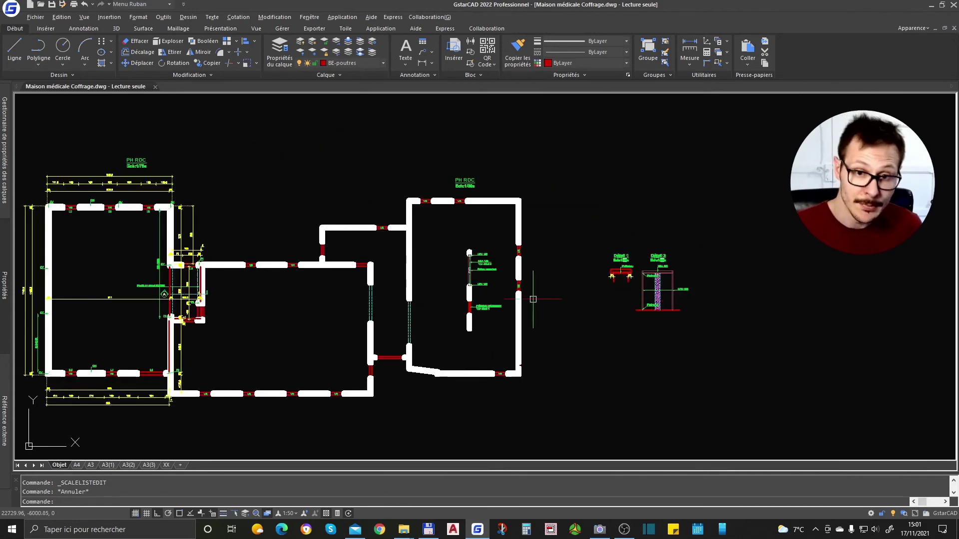
{"action": "middle_click_drag", "start_coordinate": [439, 309], "coordinate": [603, 325]}
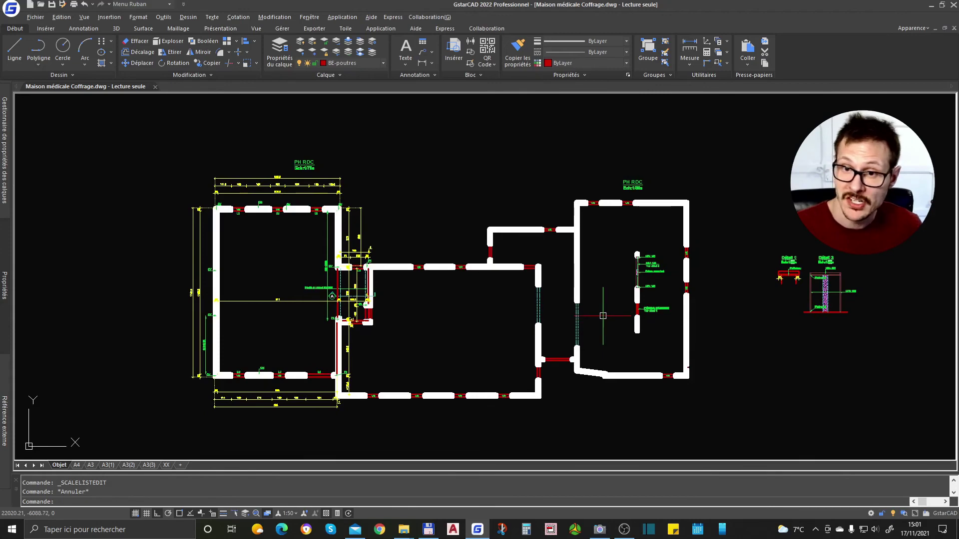